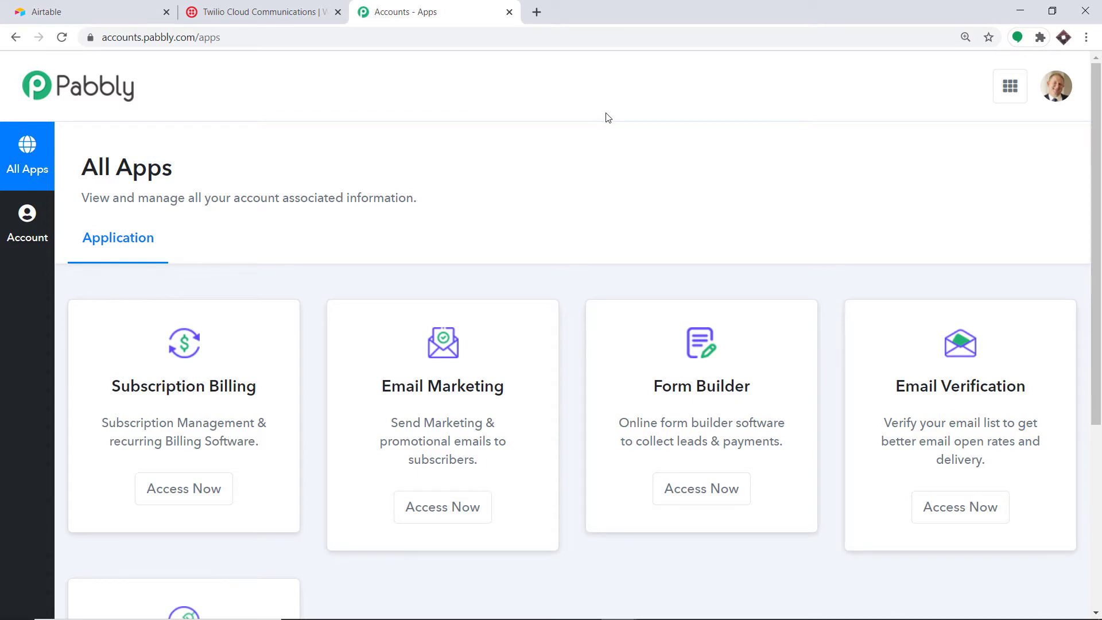
Step: From the apps list, open Pabbly Connect and create the workflow 'Airtable To Twilio'
scroll(607, 118, down, 5)
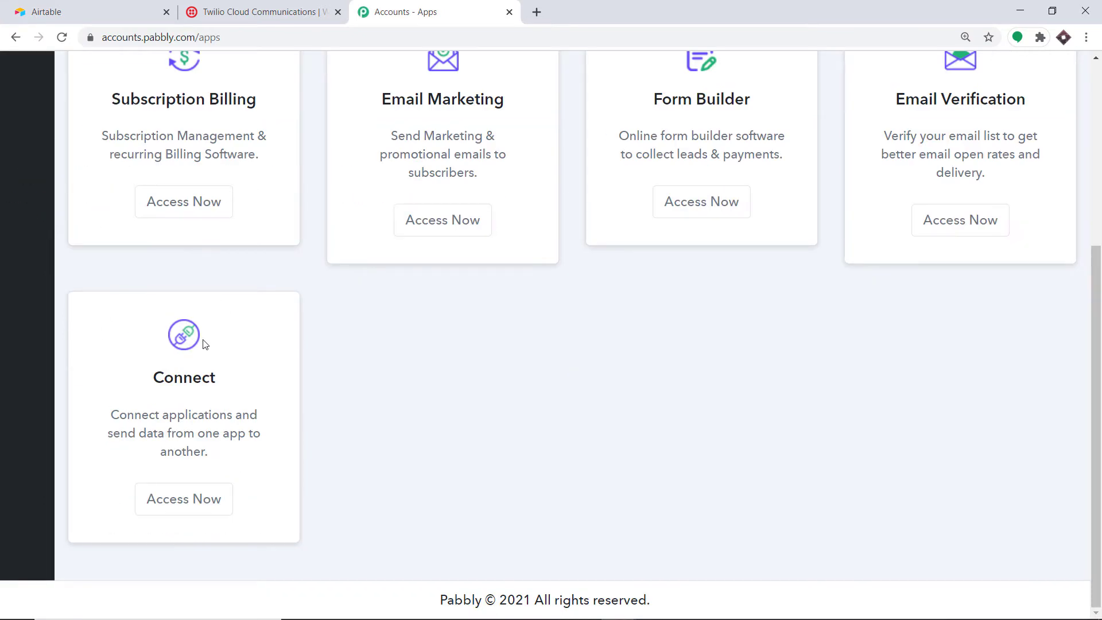
click(202, 502)
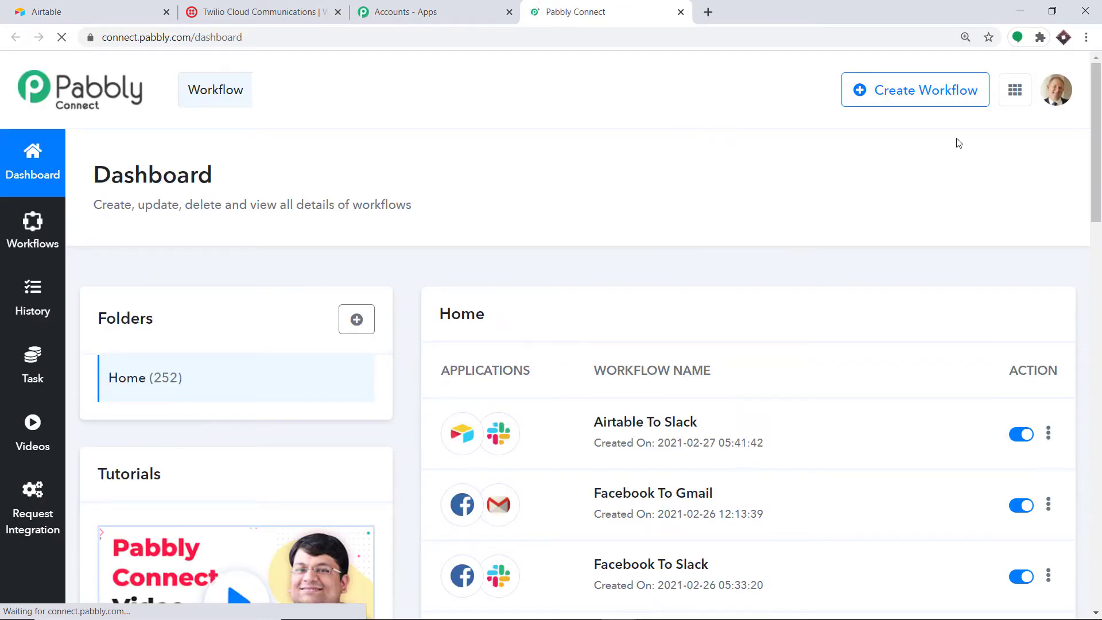
click(929, 92)
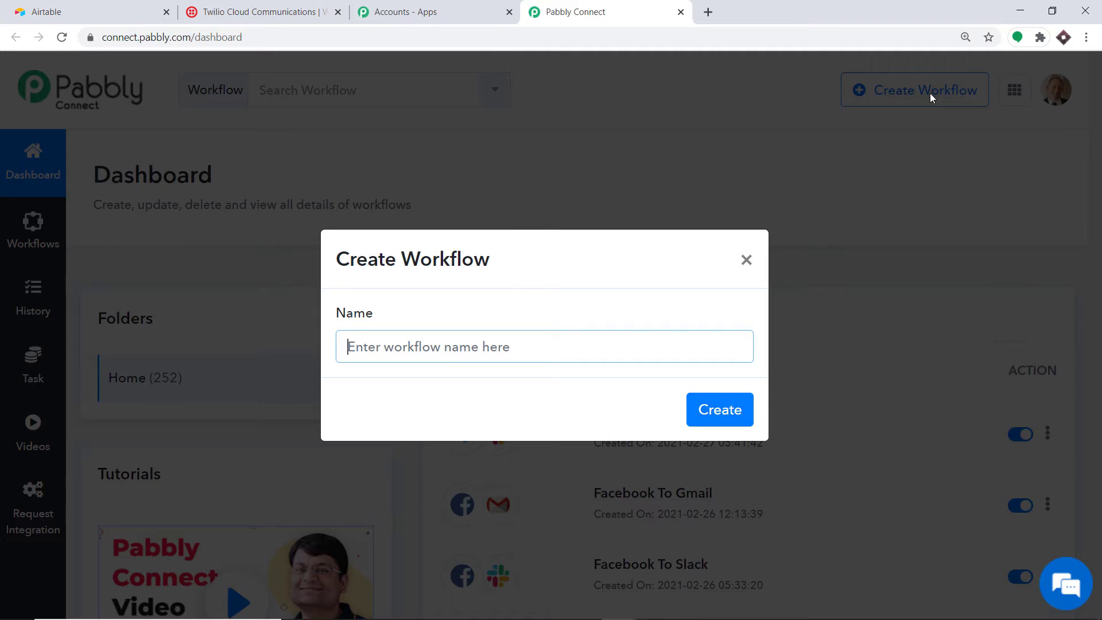
text(Airtab)
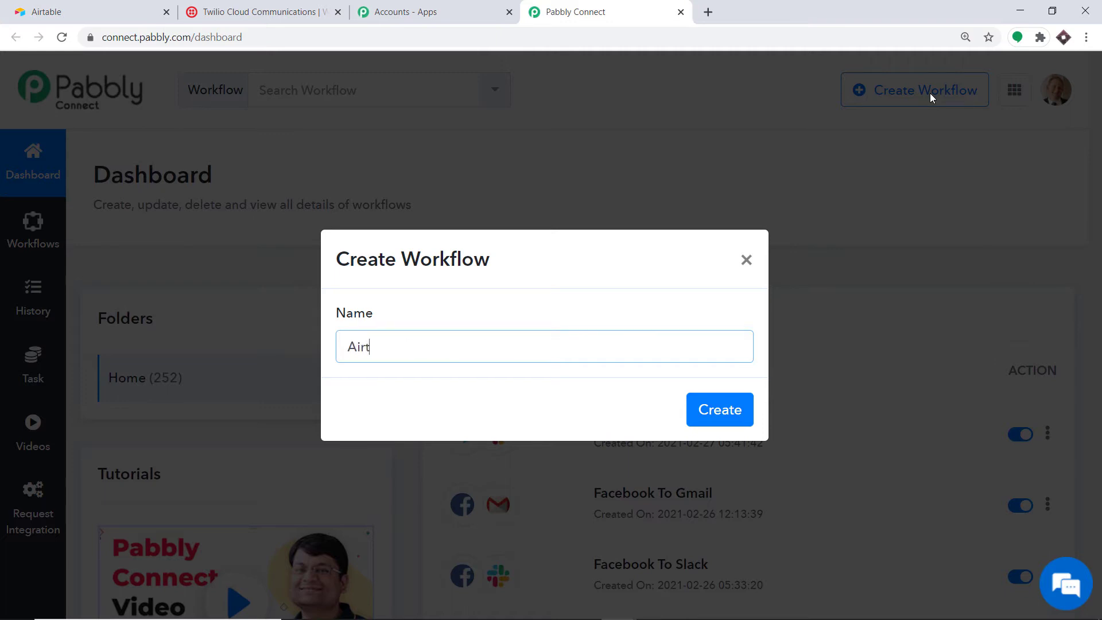
text(le To Twilio)
click(732, 411)
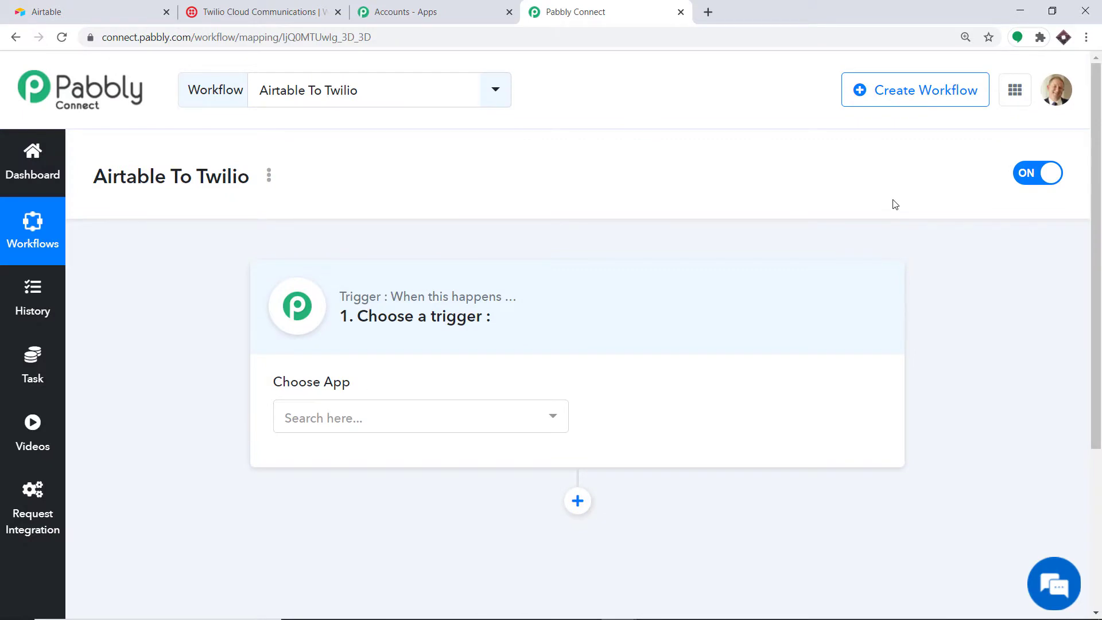
Step: Set Airtable's New Record as the trigger, start the Airtable connection, then switch to Airtable
click(510, 423)
text(airt)
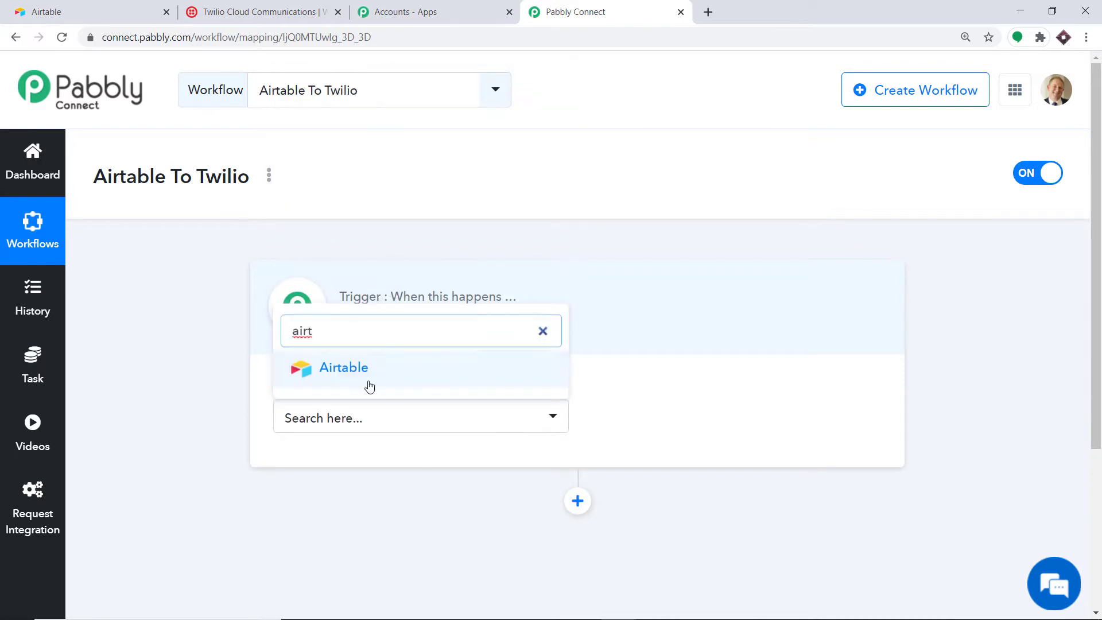
click(370, 379)
click(634, 419)
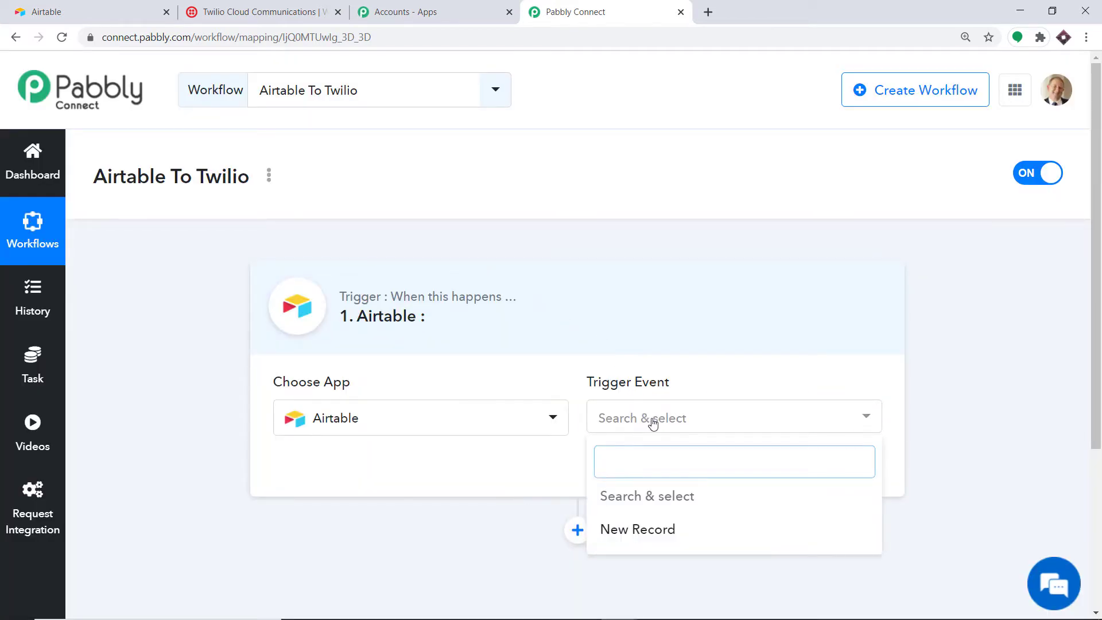
click(639, 530)
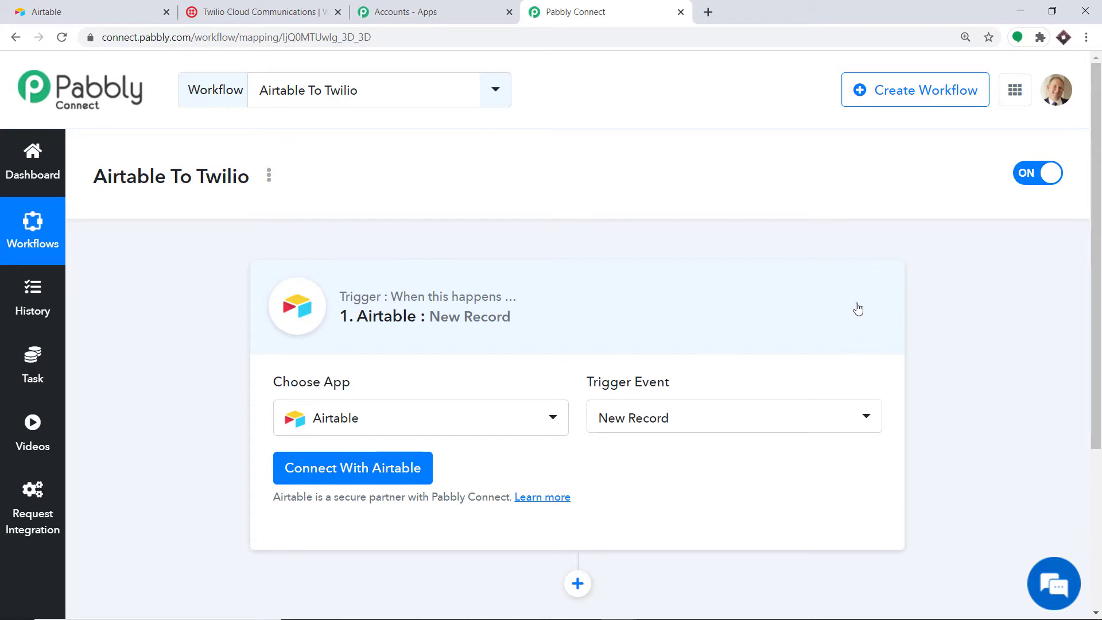
click(319, 474)
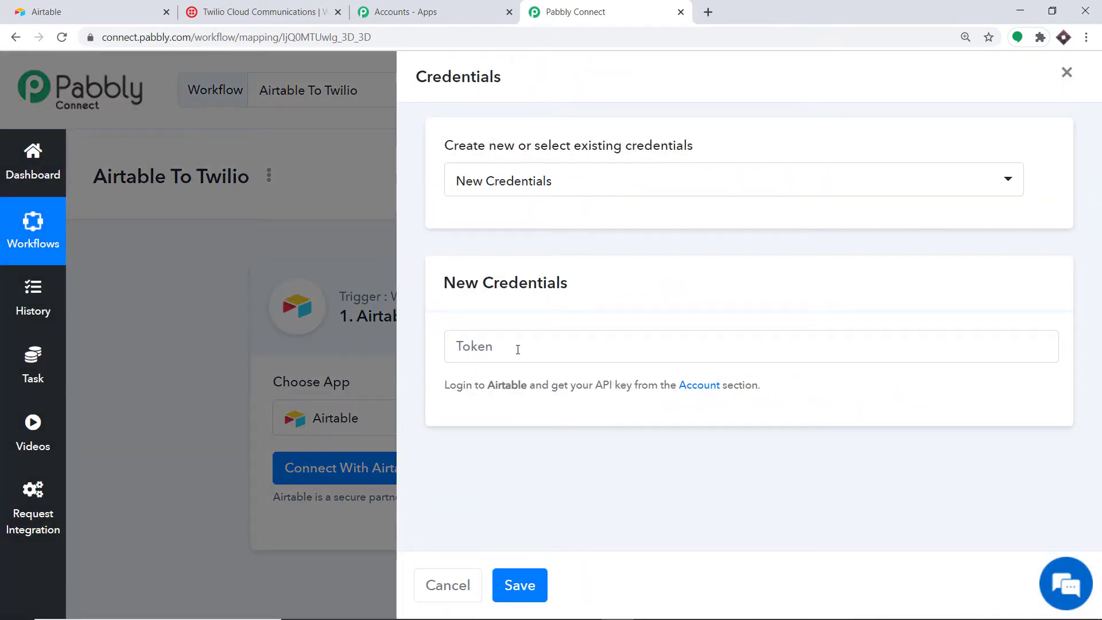
click(127, 12)
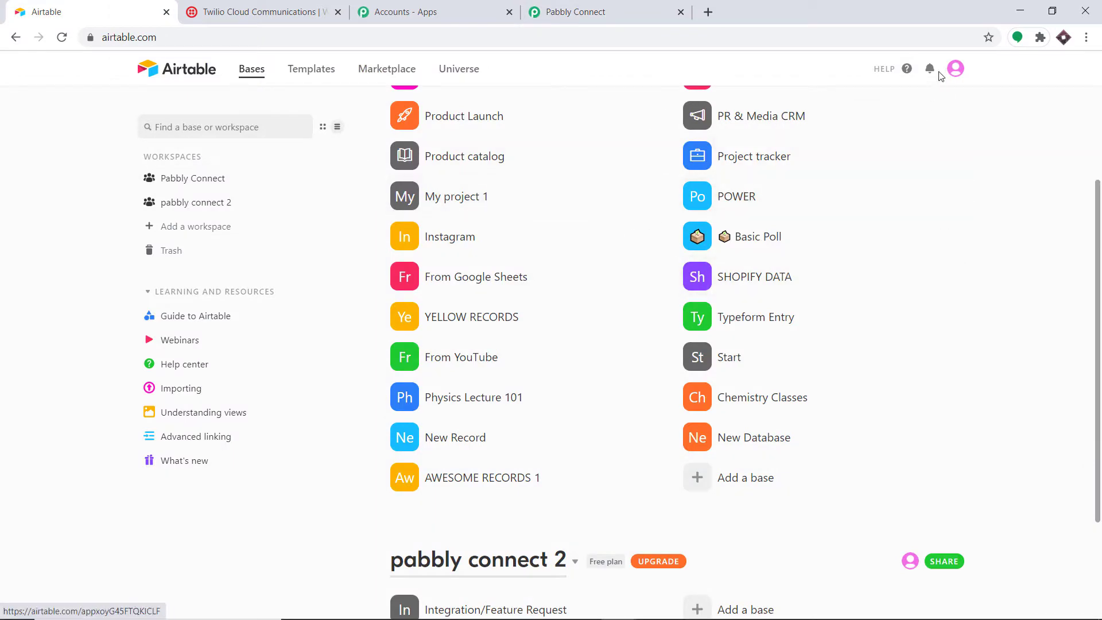
click(952, 75)
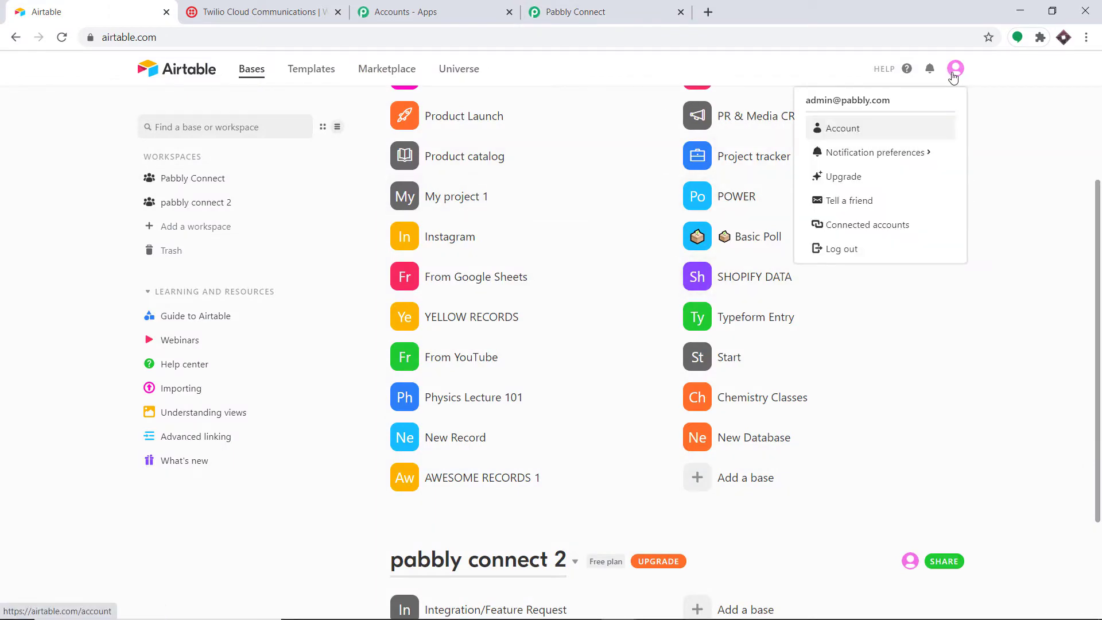
click(857, 135)
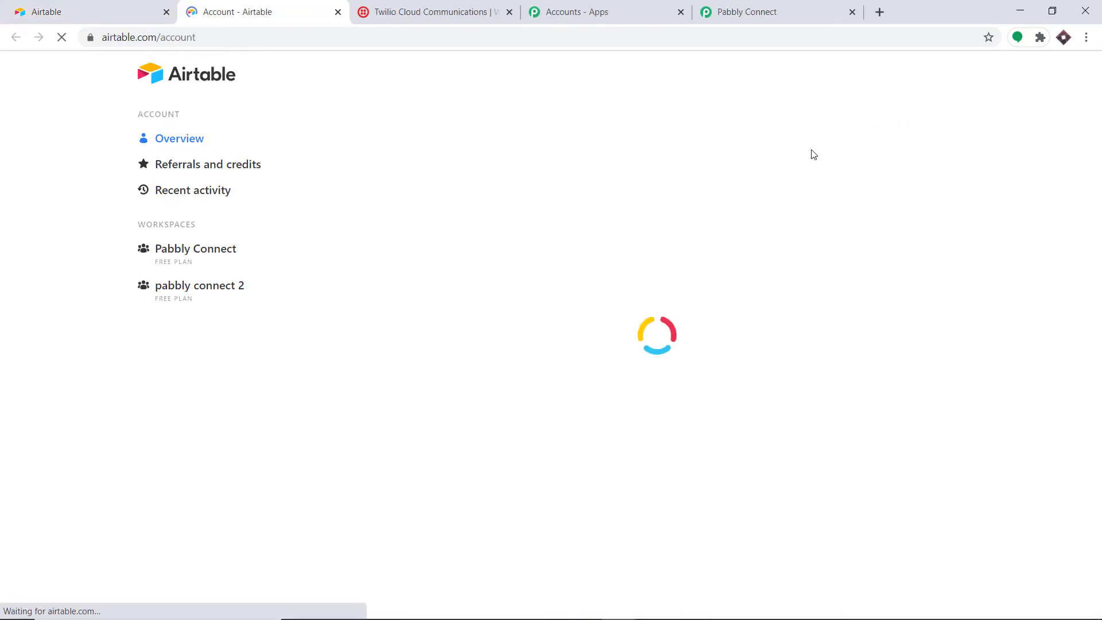
scroll(627, 192, down, 4)
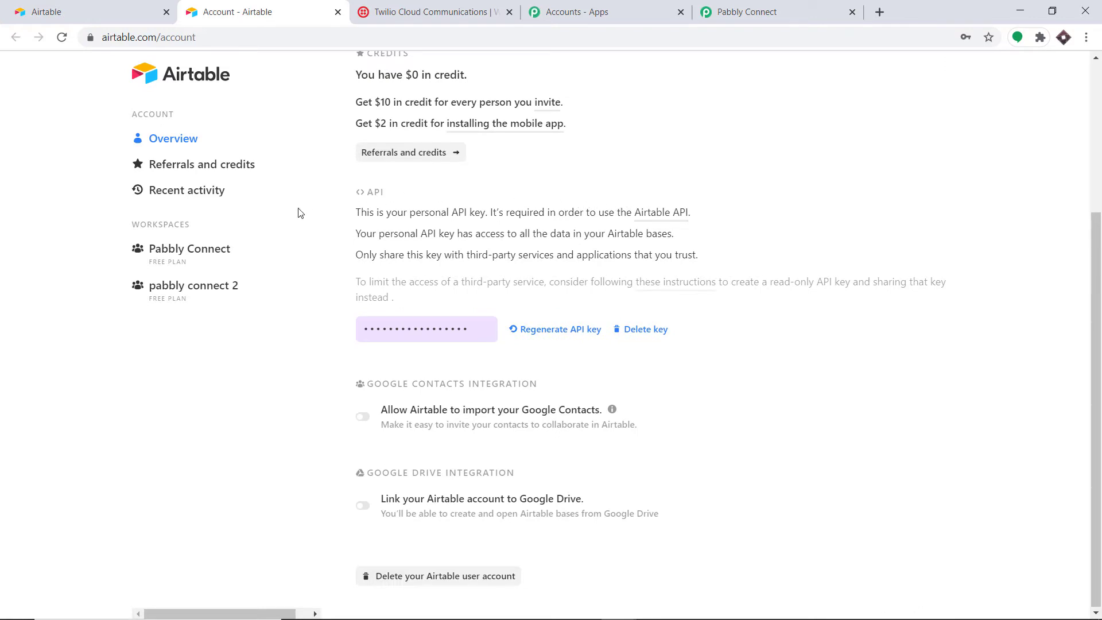
click(428, 326)
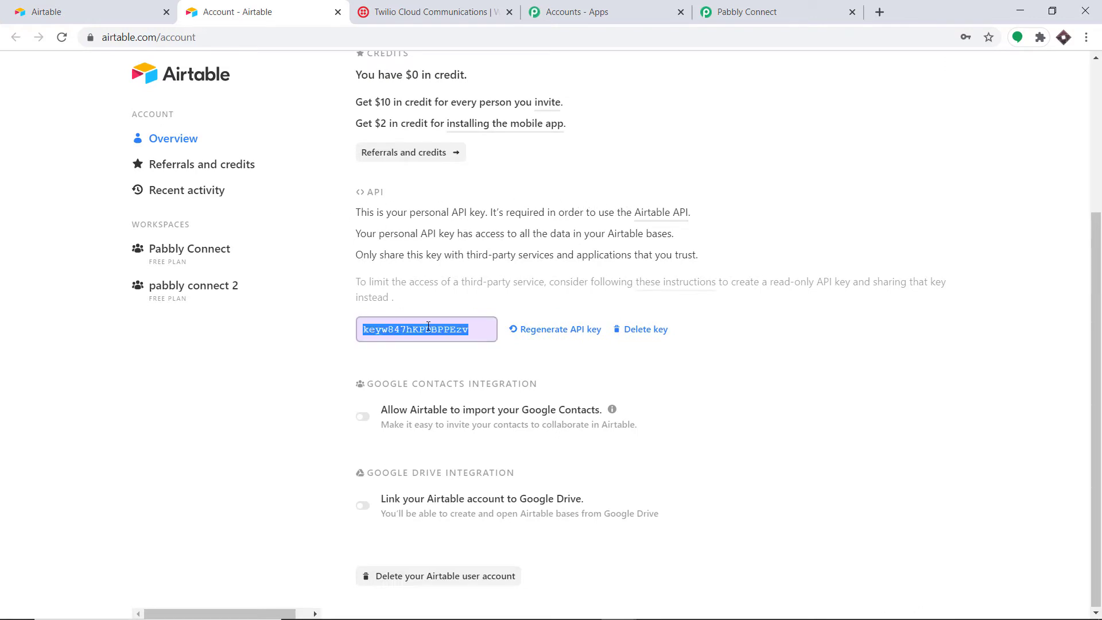
right_click(428, 326)
click(439, 336)
click(763, 11)
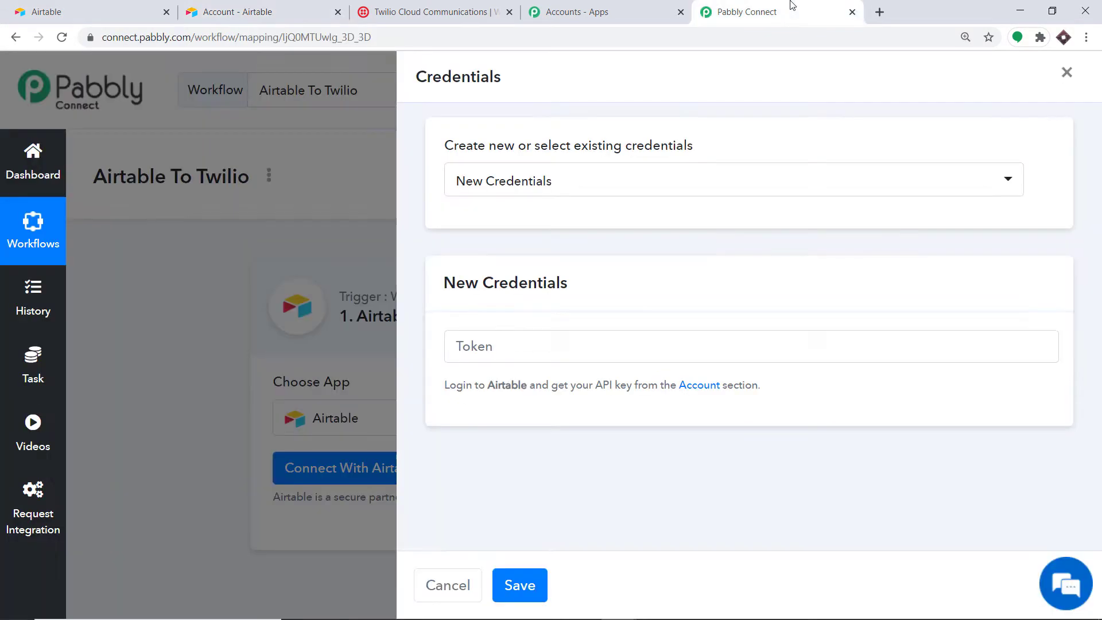
Step: Paste the Airtable API key into the Token field and save the connection
right_click(462, 351)
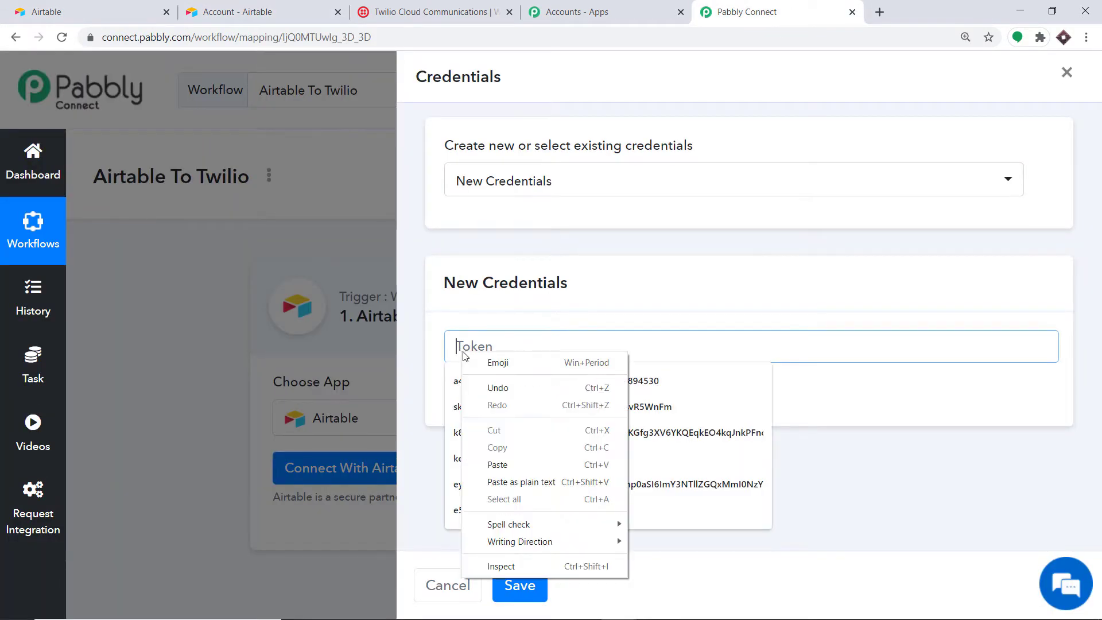
click(492, 460)
click(570, 278)
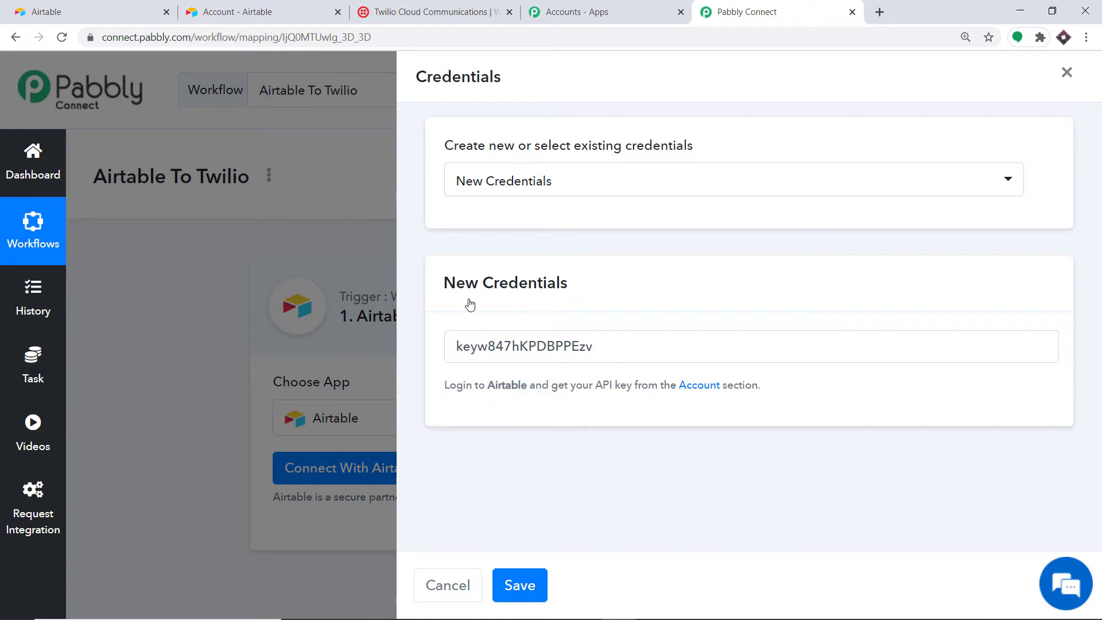
click(526, 589)
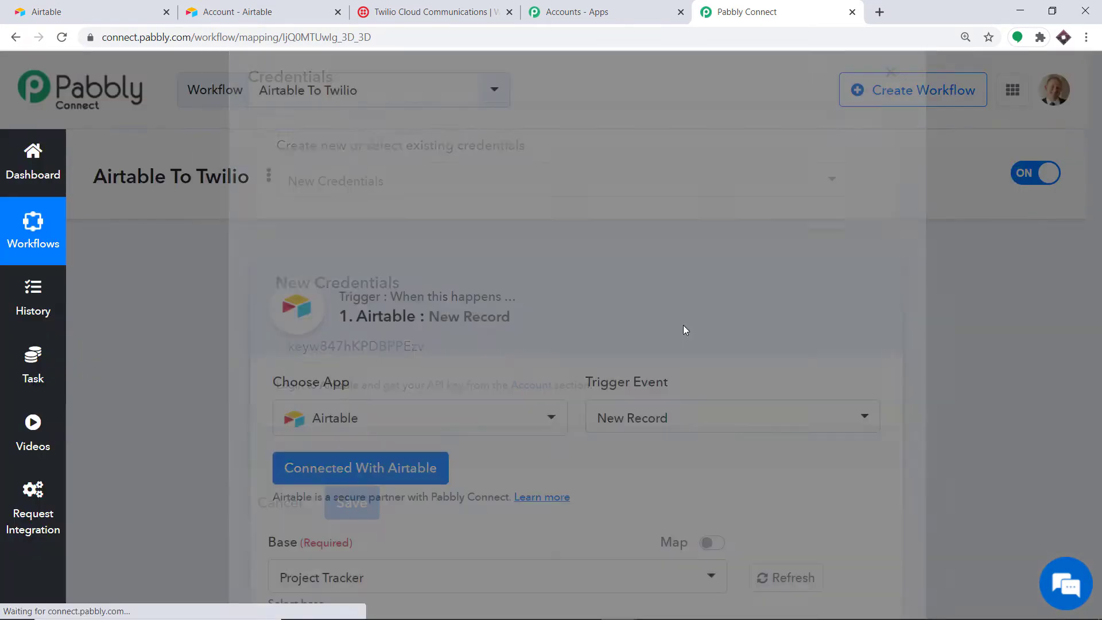
Step: Review the Base dropdown options, such as Project Tracker, against Airtable's bases list
scroll(834, 370, down, 1)
scroll(834, 371, down, 5)
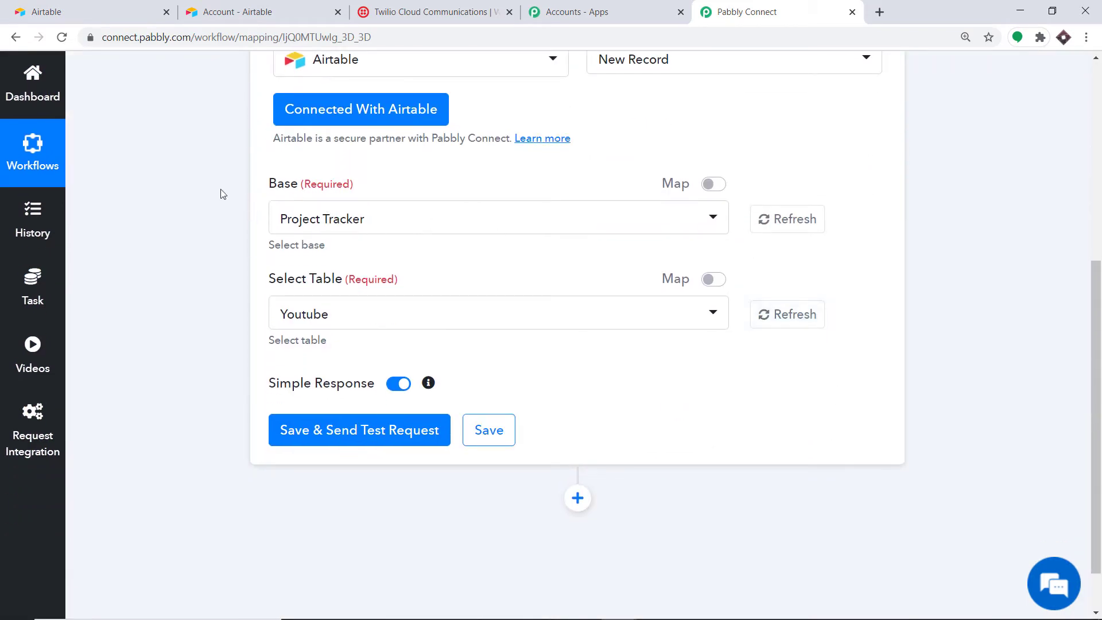
click(388, 228)
scroll(379, 408, down, 6)
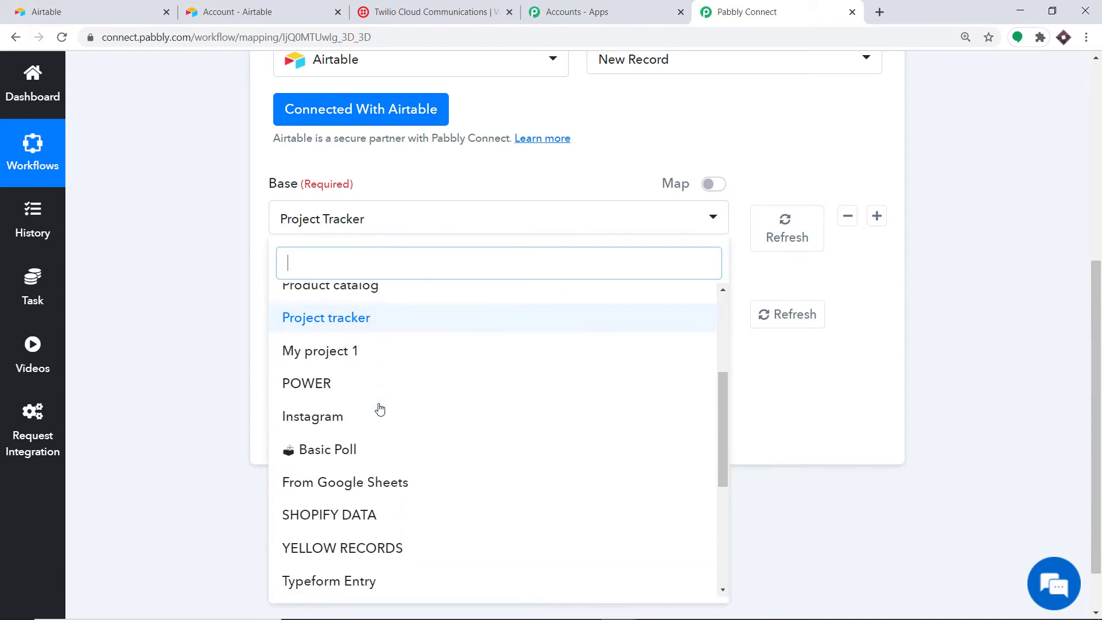
scroll(381, 453, down, 3)
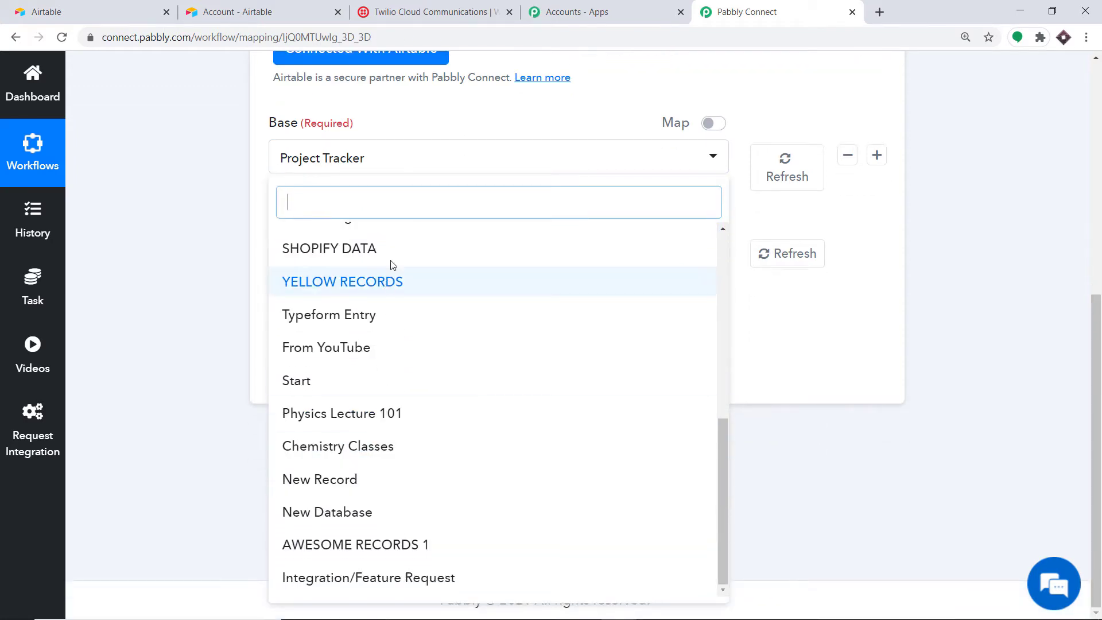
click(69, 9)
scroll(554, 315, up, 2)
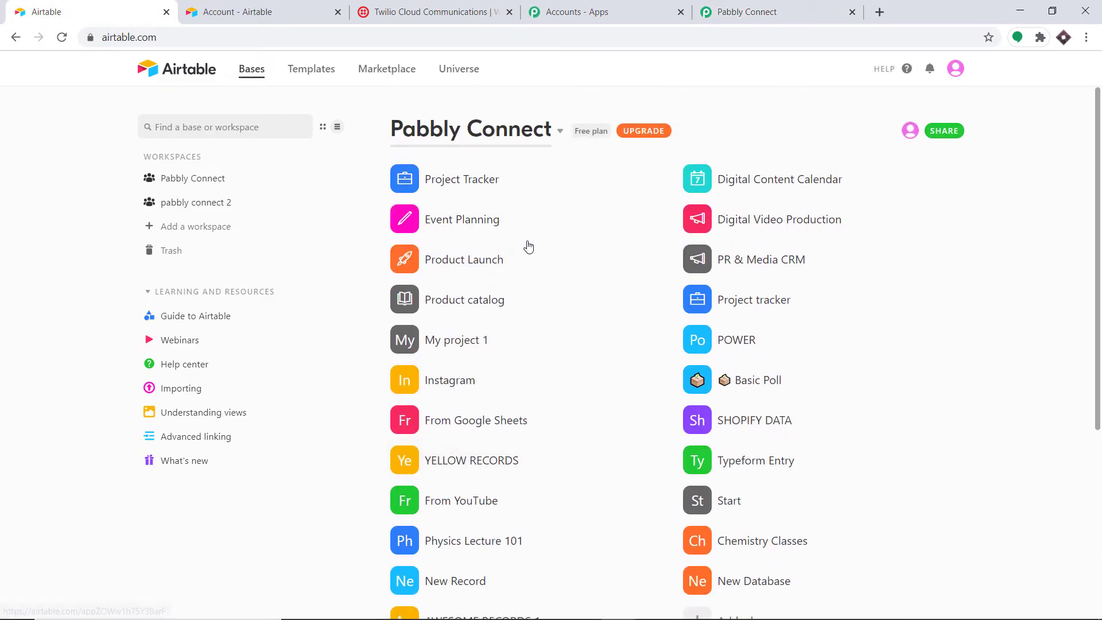
scroll(491, 455, down, 3)
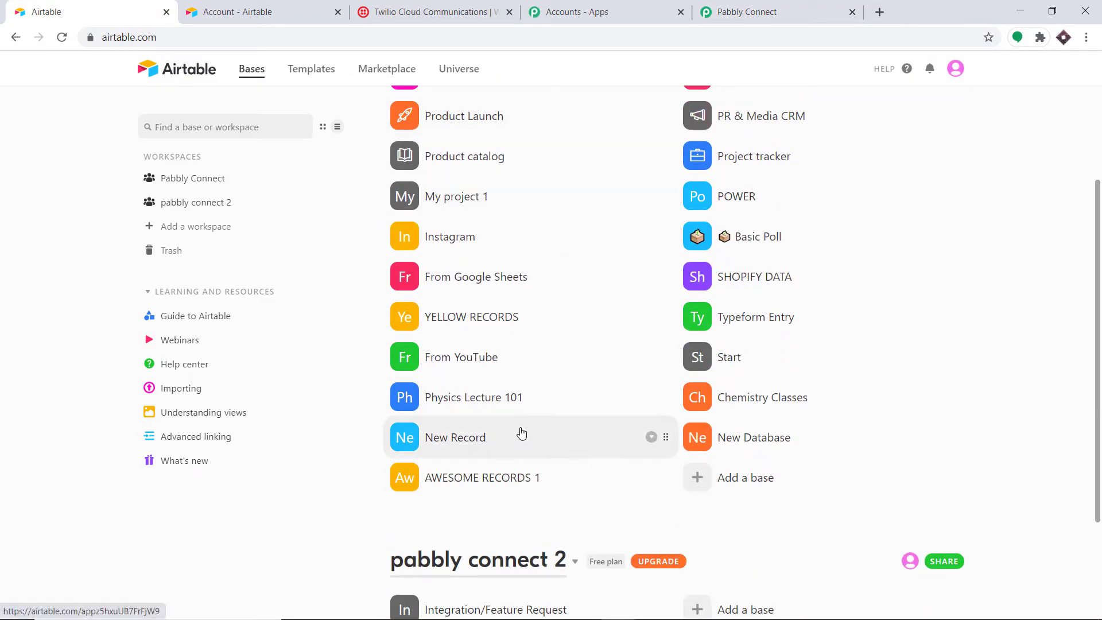
click(740, 11)
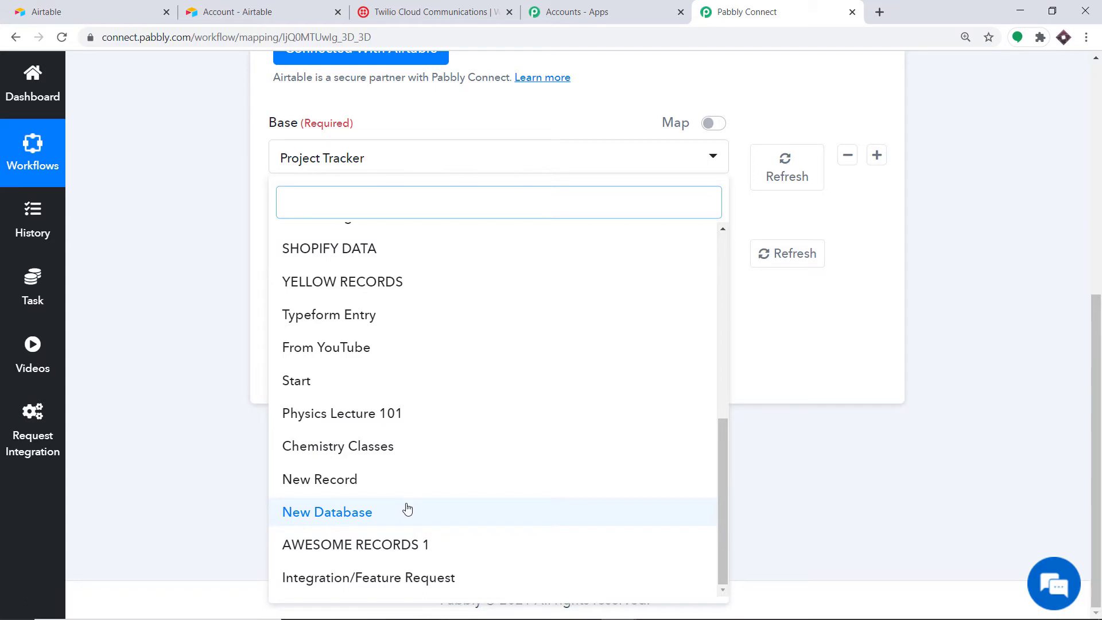
click(116, 4)
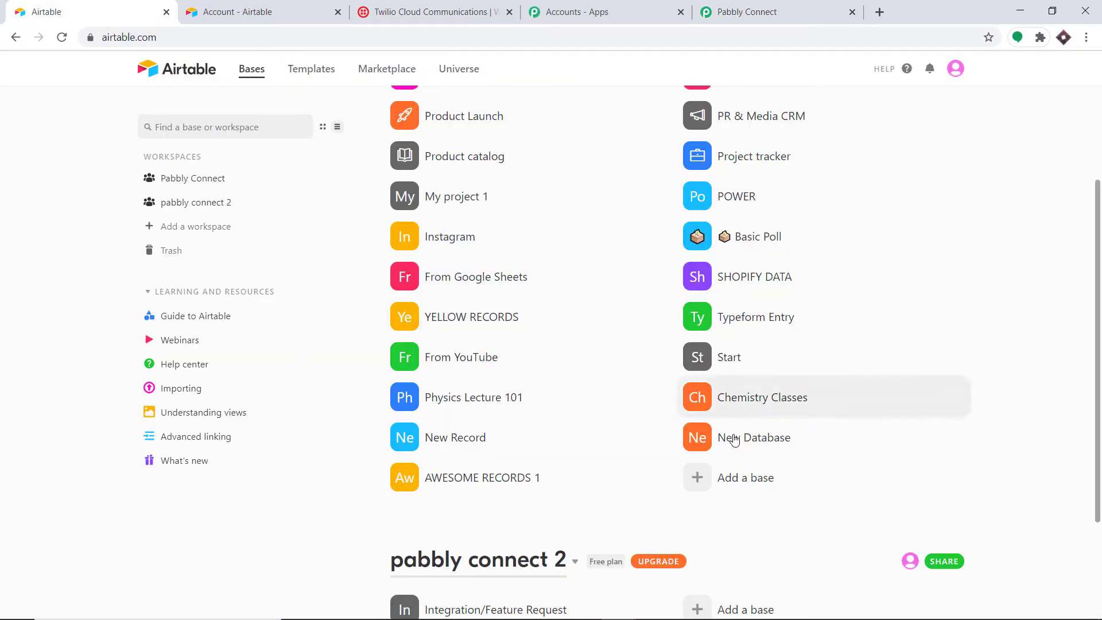
Step: Create a blank Airtable base named 'SMS NOTIFICATION AFTER RECORDS'
click(729, 483)
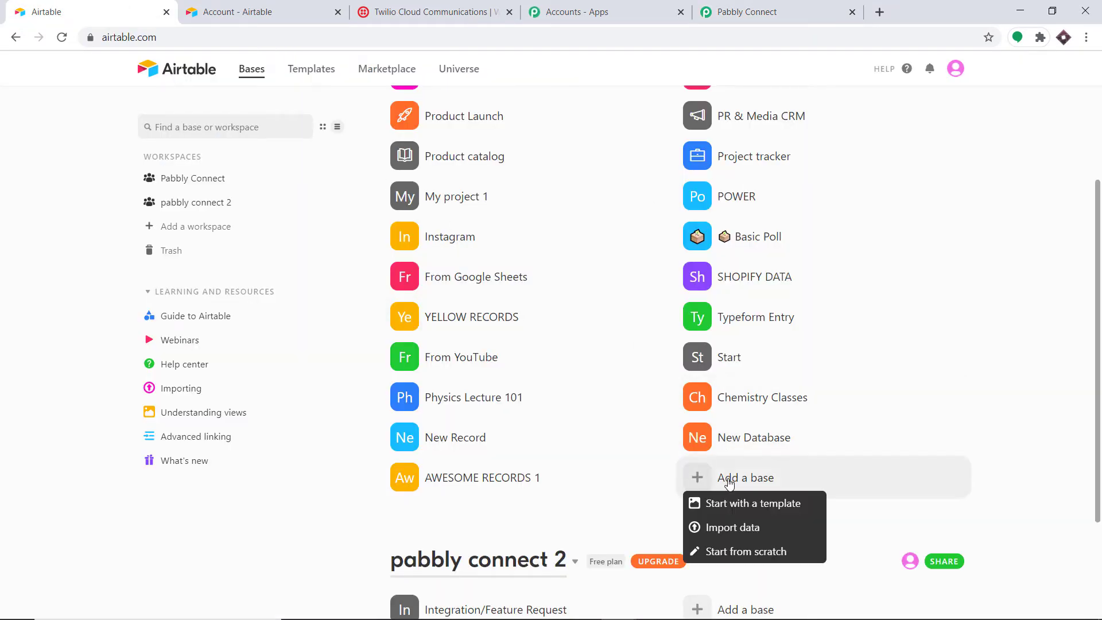
click(737, 550)
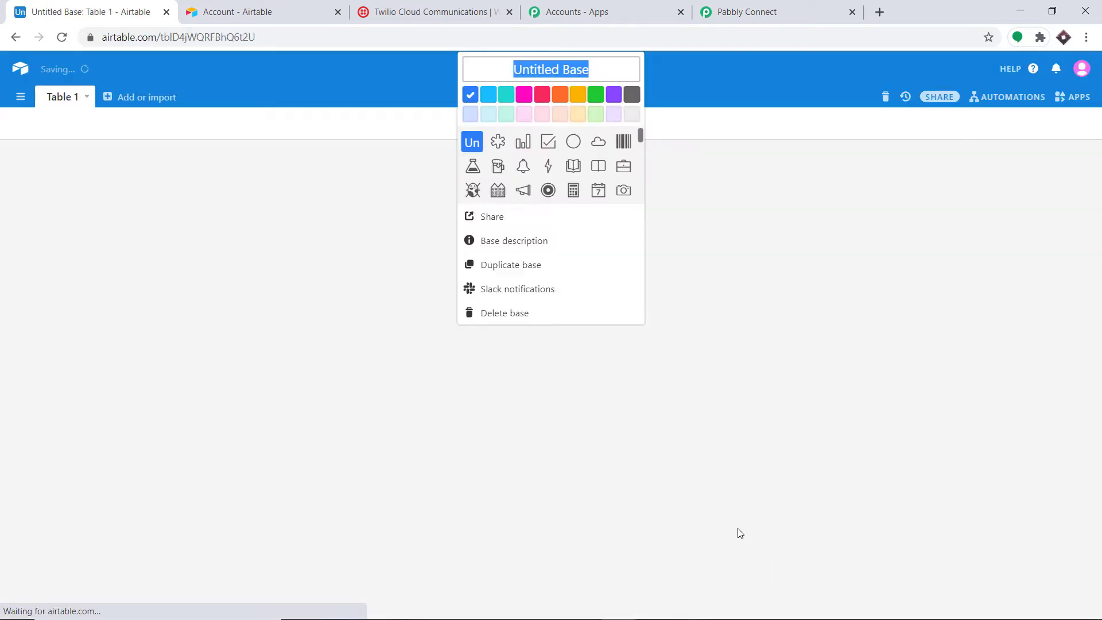
key(BackSpace)
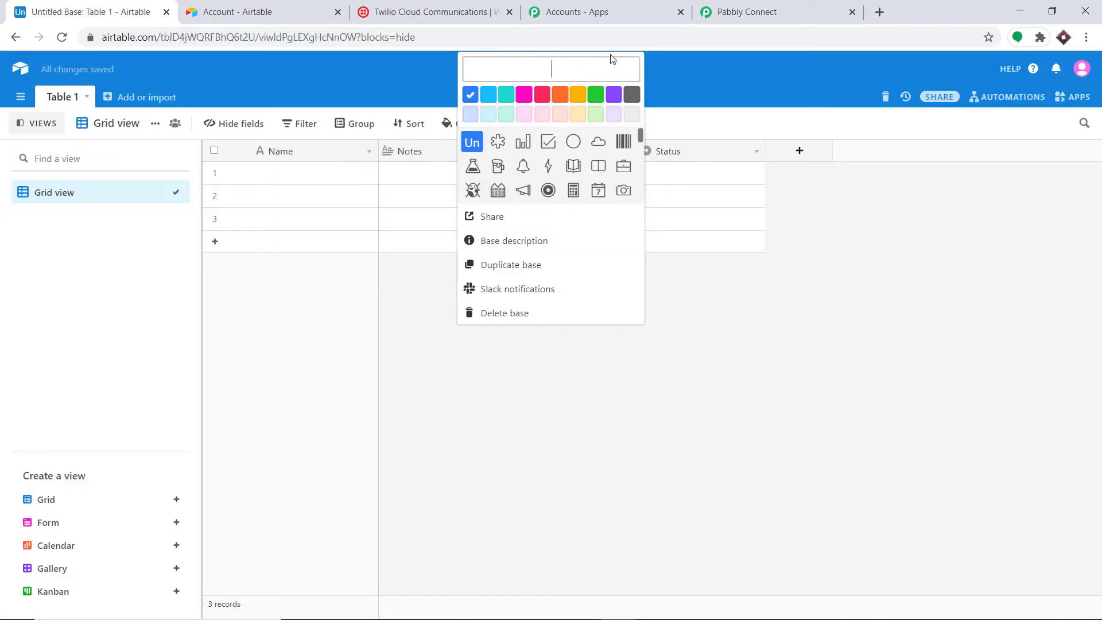
text(SMS N)
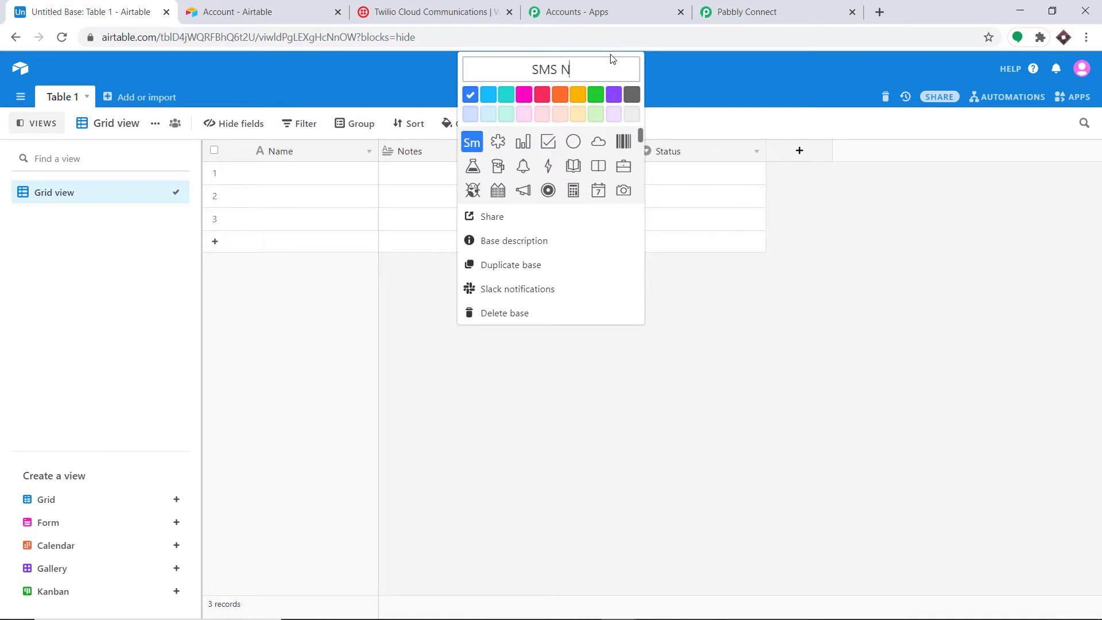
text(OTIFICATIOM)
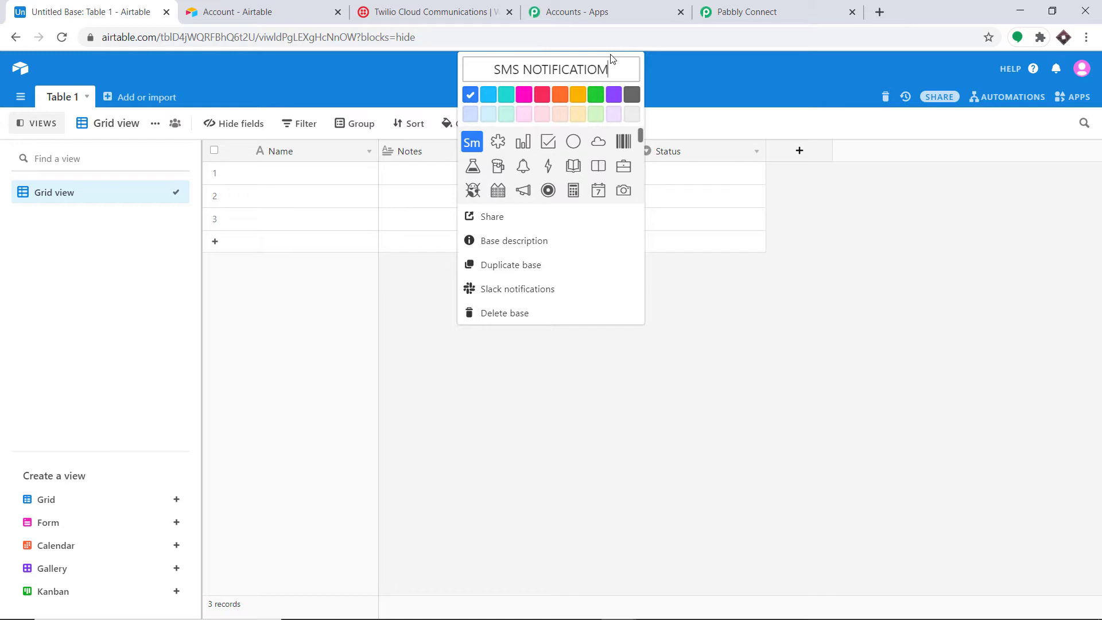
key(BackSpace)
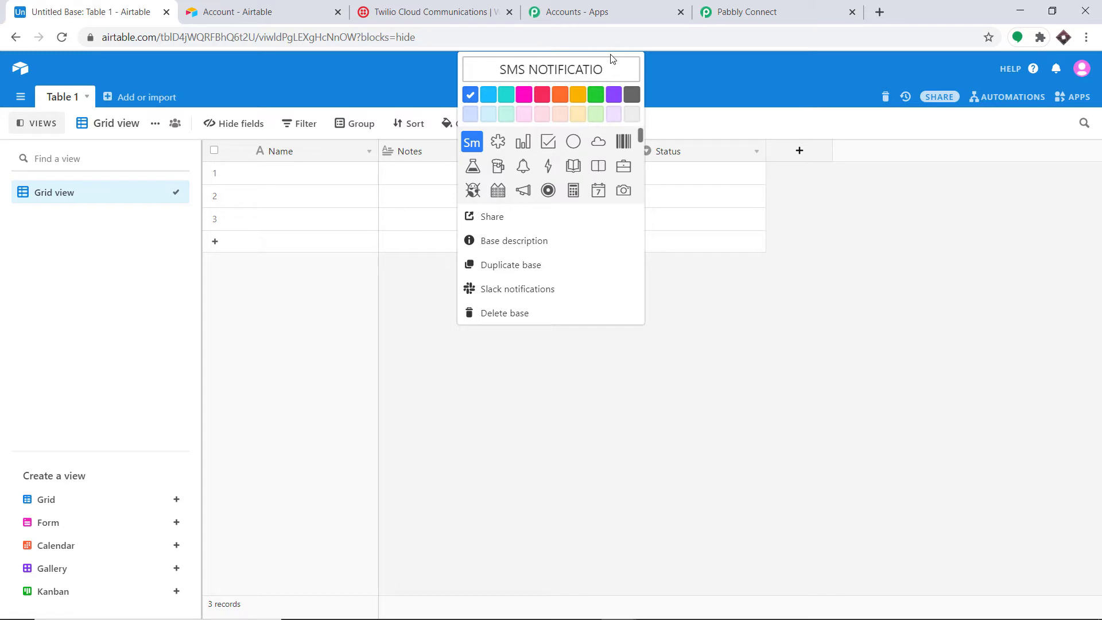
text(N AF)
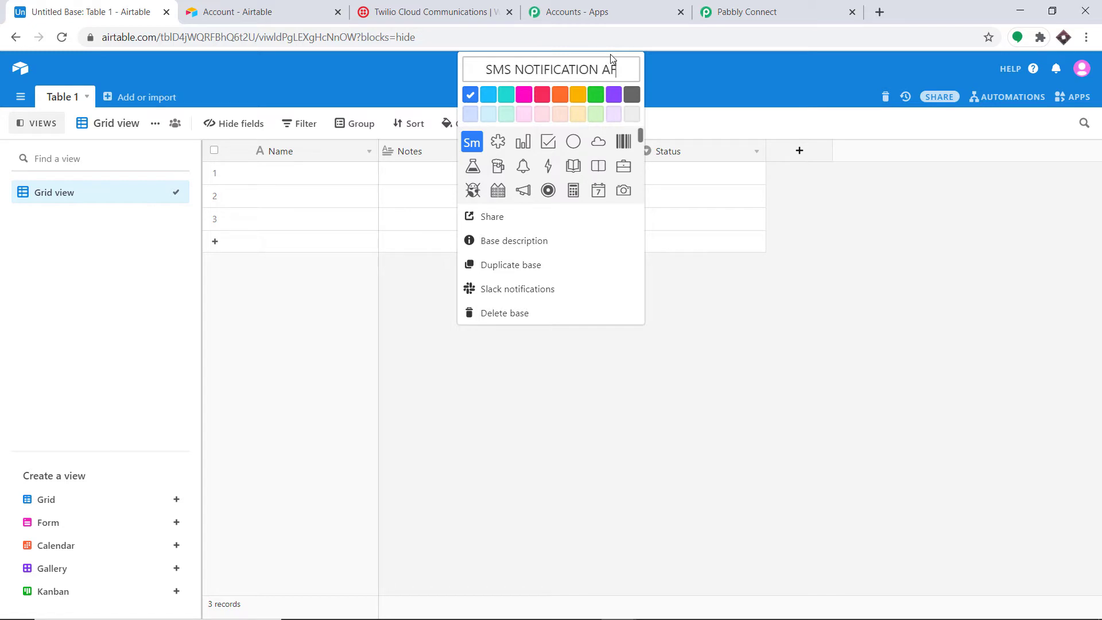
text(TER RECORDS)
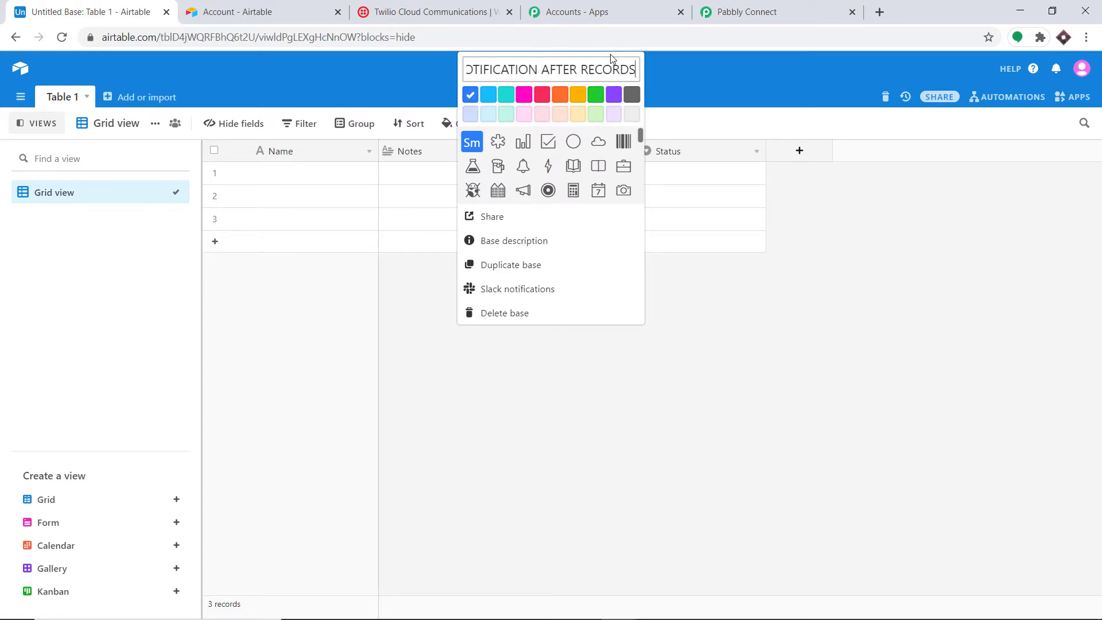
click(703, 90)
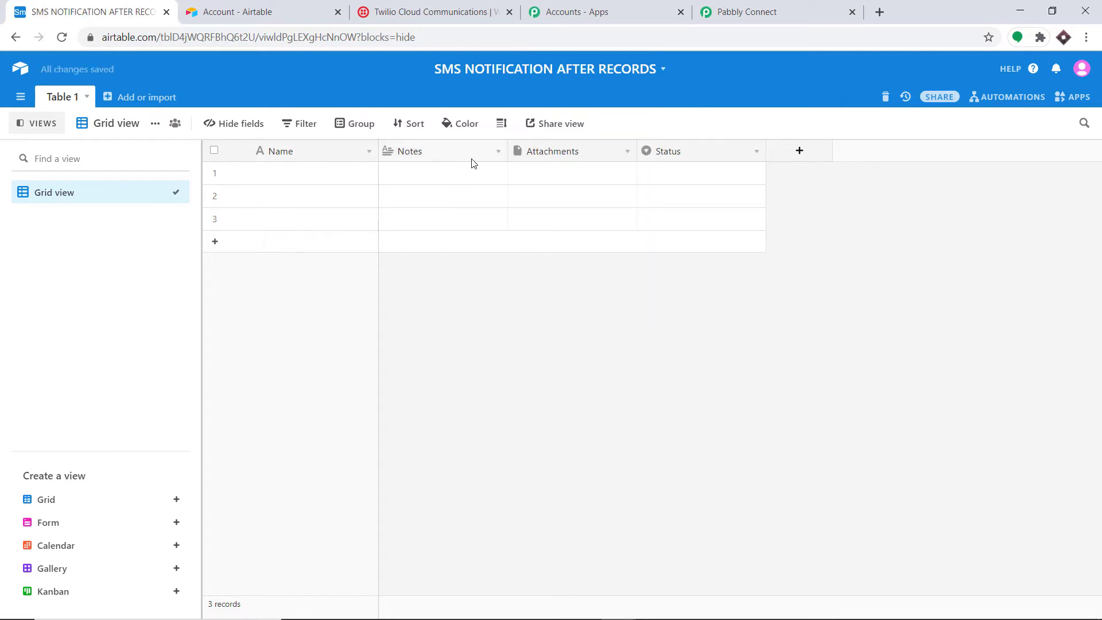
Step: Rename the Notes field to LAST NAME
click(498, 151)
click(472, 198)
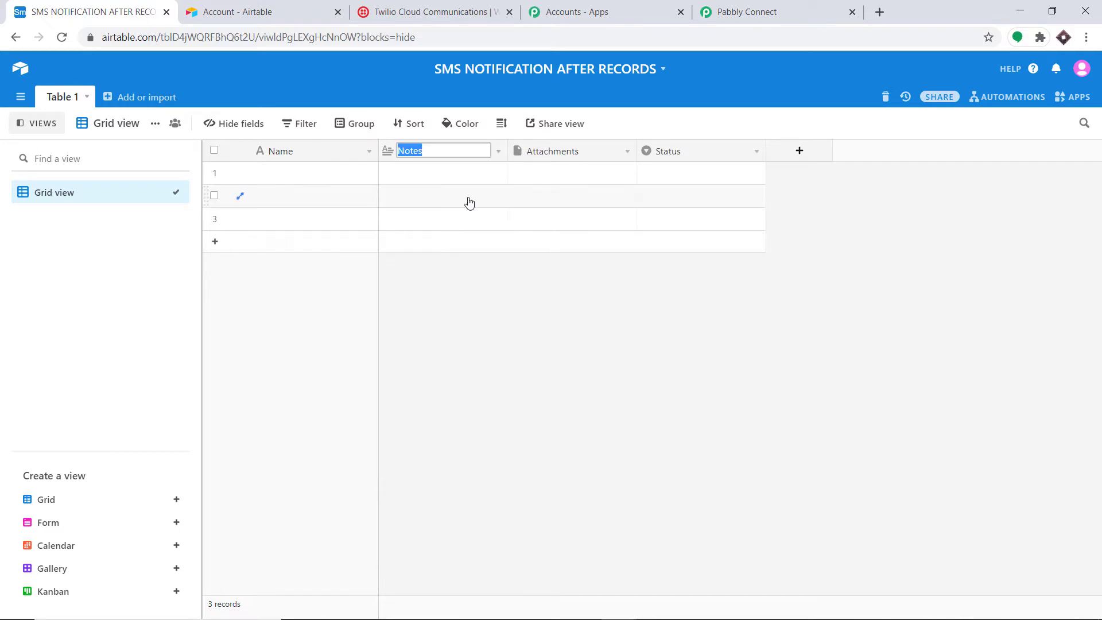
key(BackSpace)
text(LAST NAME)
click(498, 151)
click(454, 174)
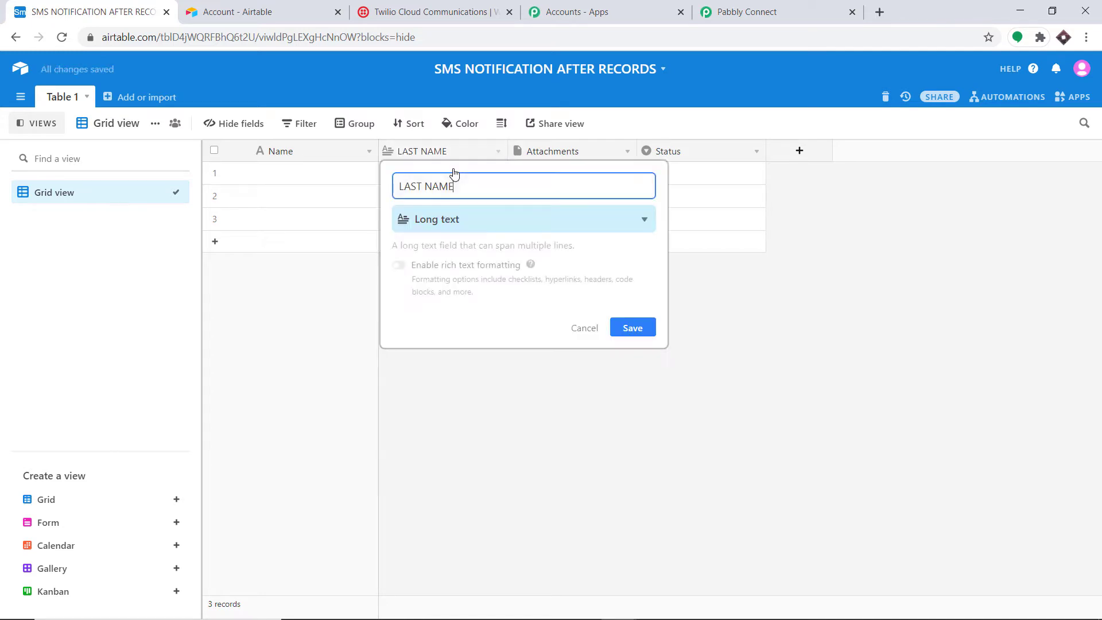
click(657, 119)
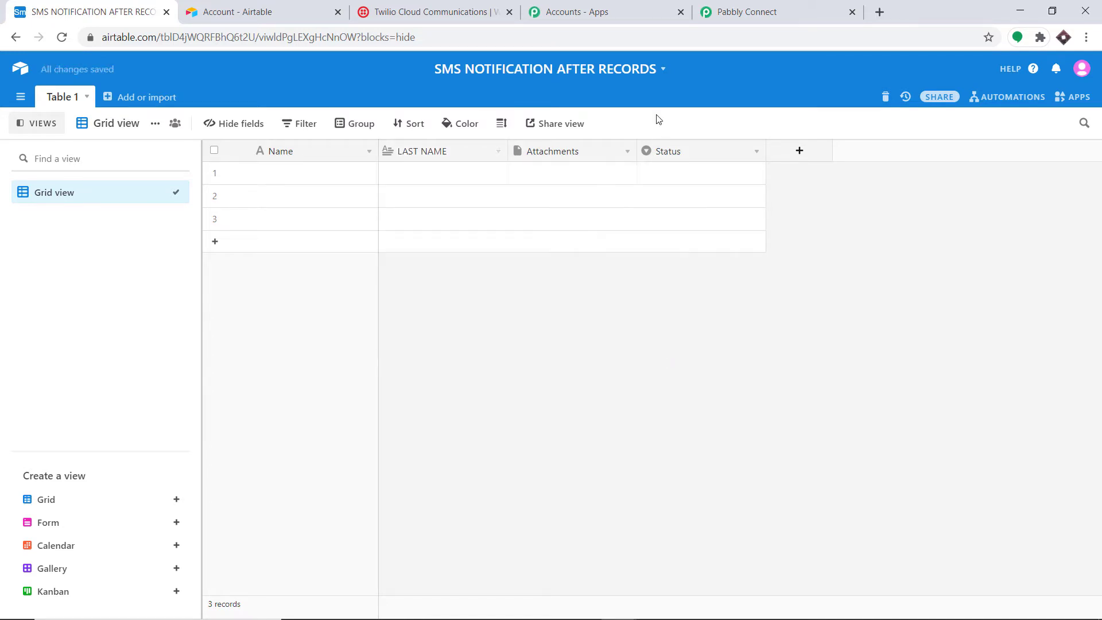
Step: Change the Attachments field to AGE as a single line text field
click(597, 156)
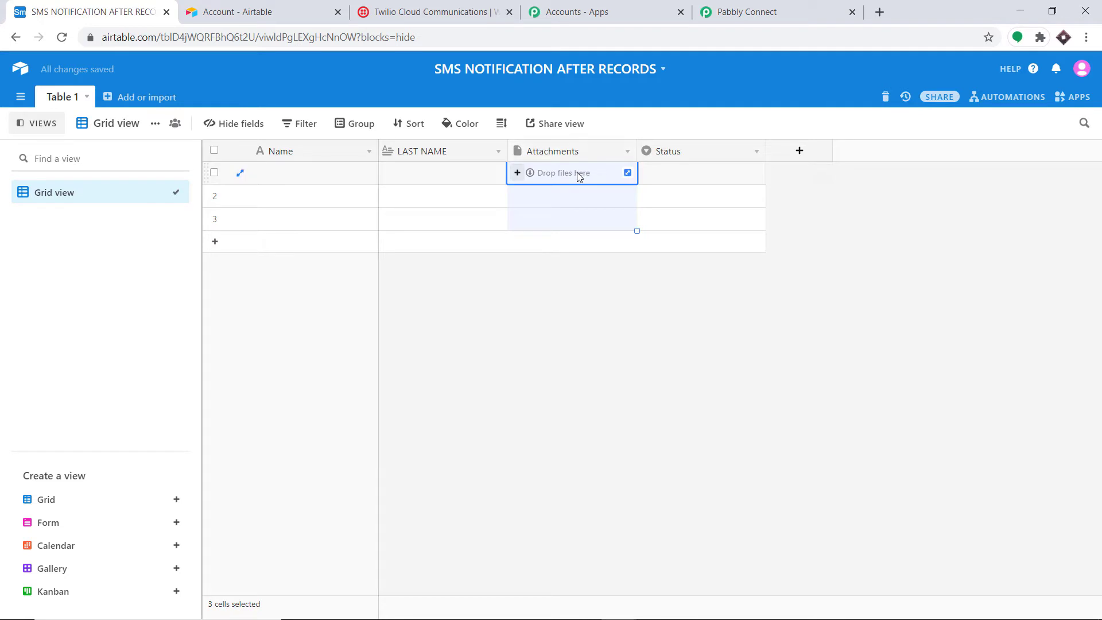
click(627, 154)
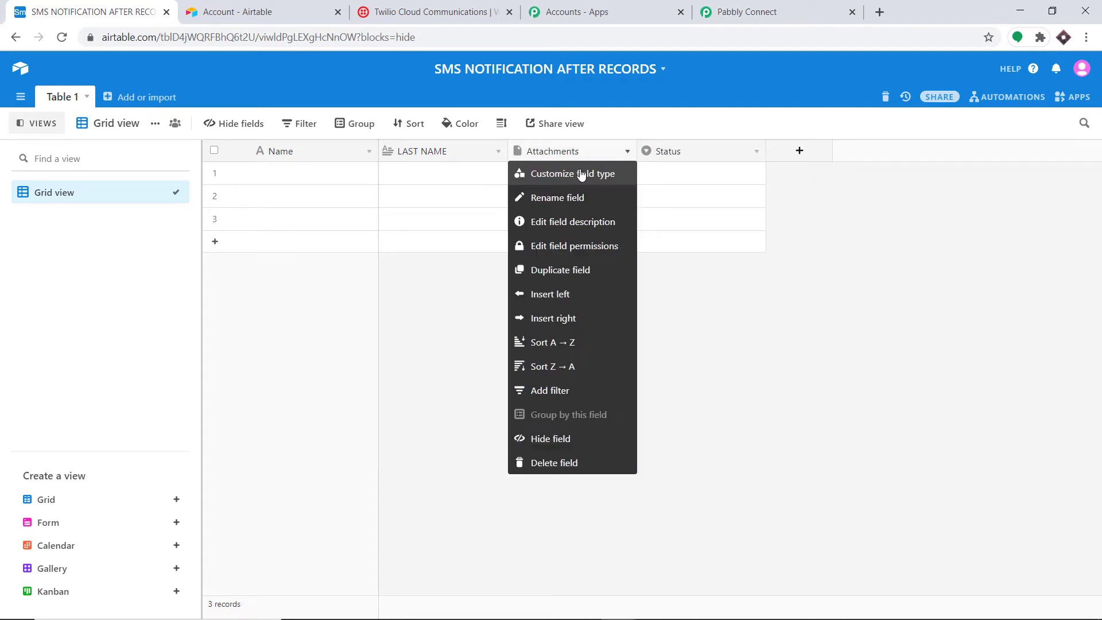
click(580, 173)
key(BackSpace)
key(BackSpace)
key(BackSpace)
key(BackSpace)
key(BackSpace)
key(BackSpace)
key(BackSpace)
key(BackSpace)
key(BackSpace)
key(BackSpace)
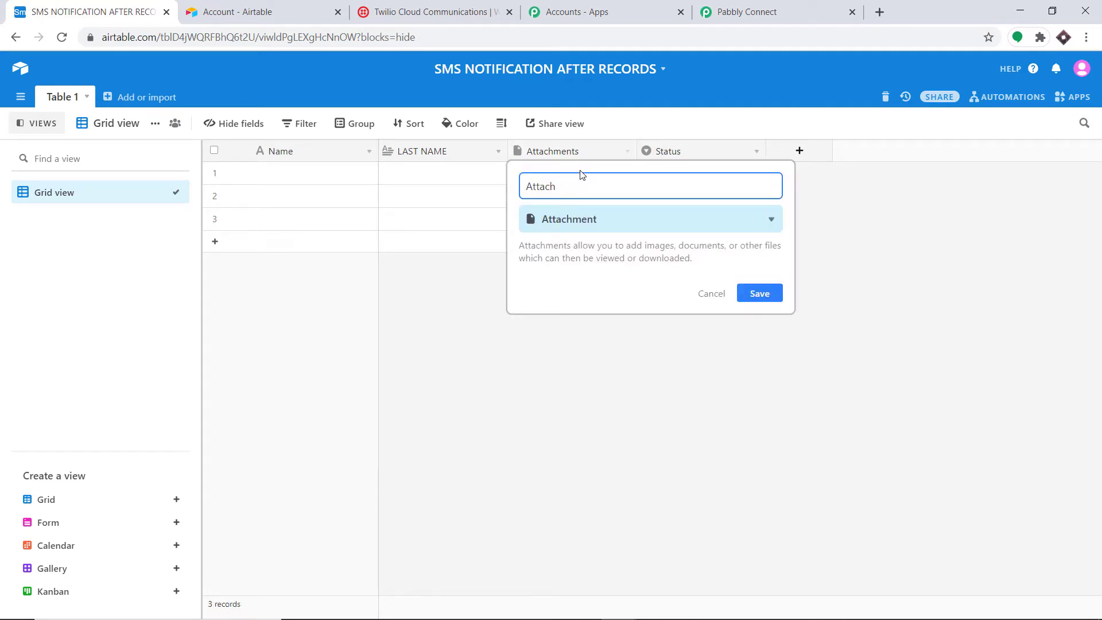
text(AGE)
click(751, 294)
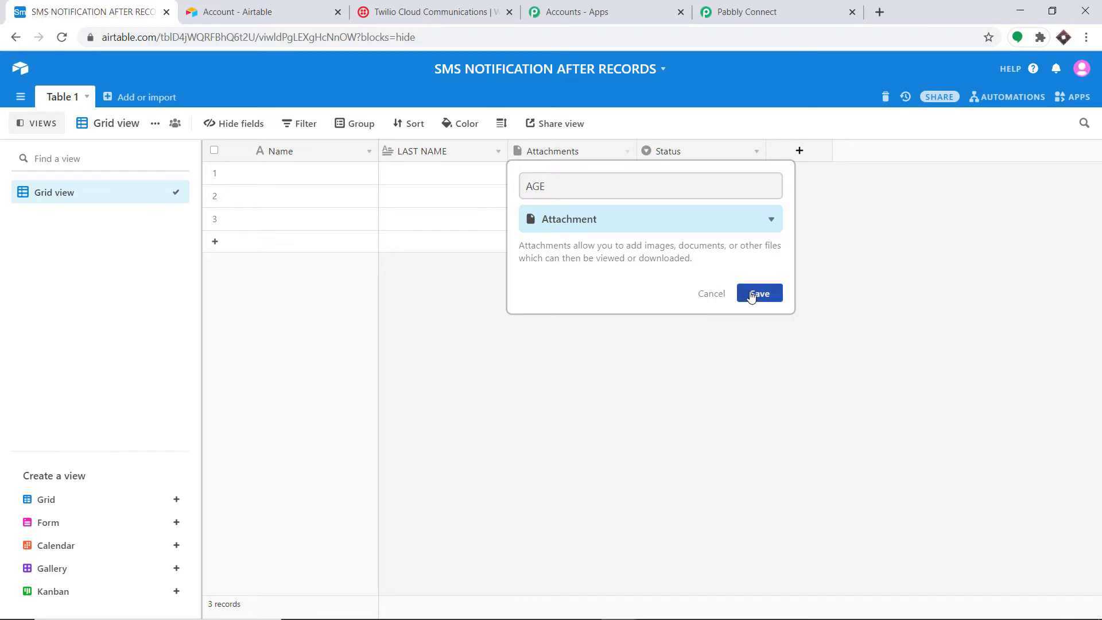
click(622, 228)
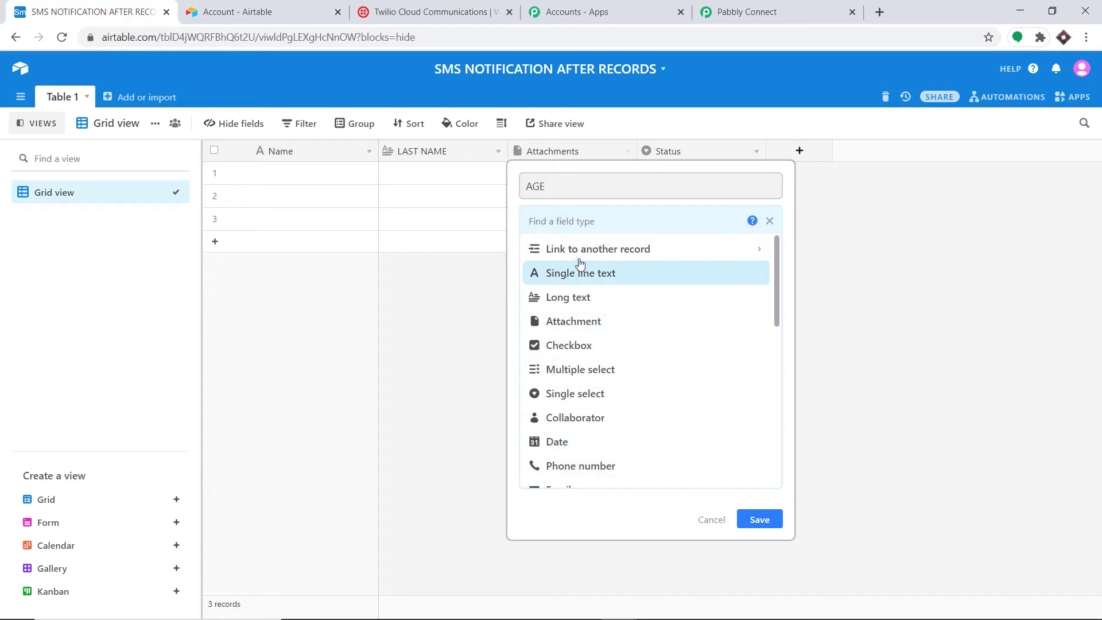
click(580, 270)
click(759, 329)
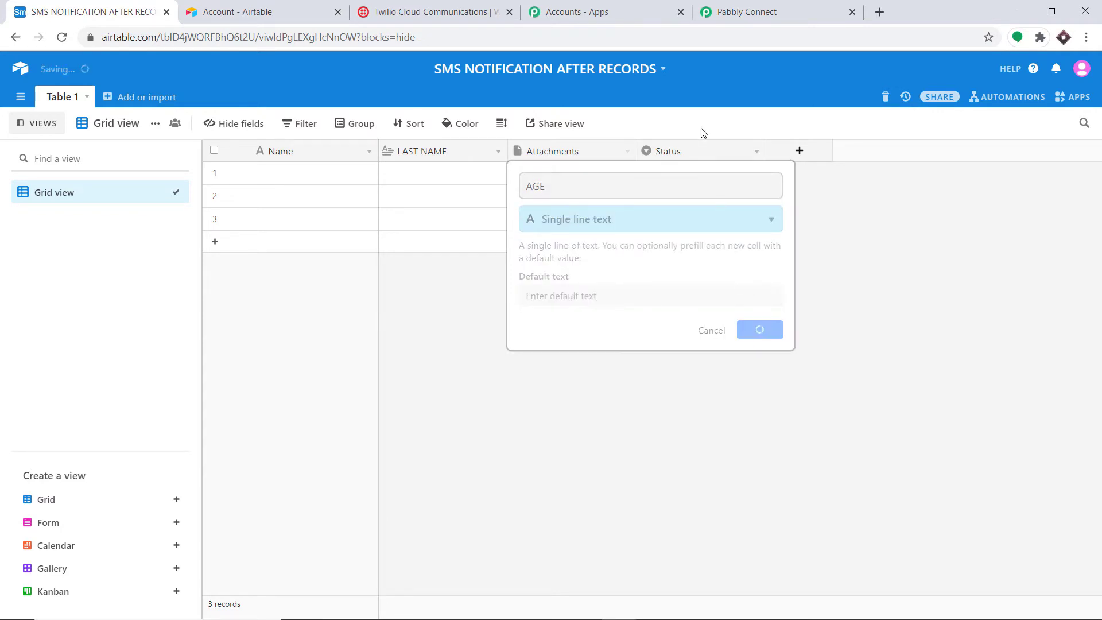
Step: Change the Status field to PHONE NUMBER as a single line text field
click(718, 153)
click(756, 151)
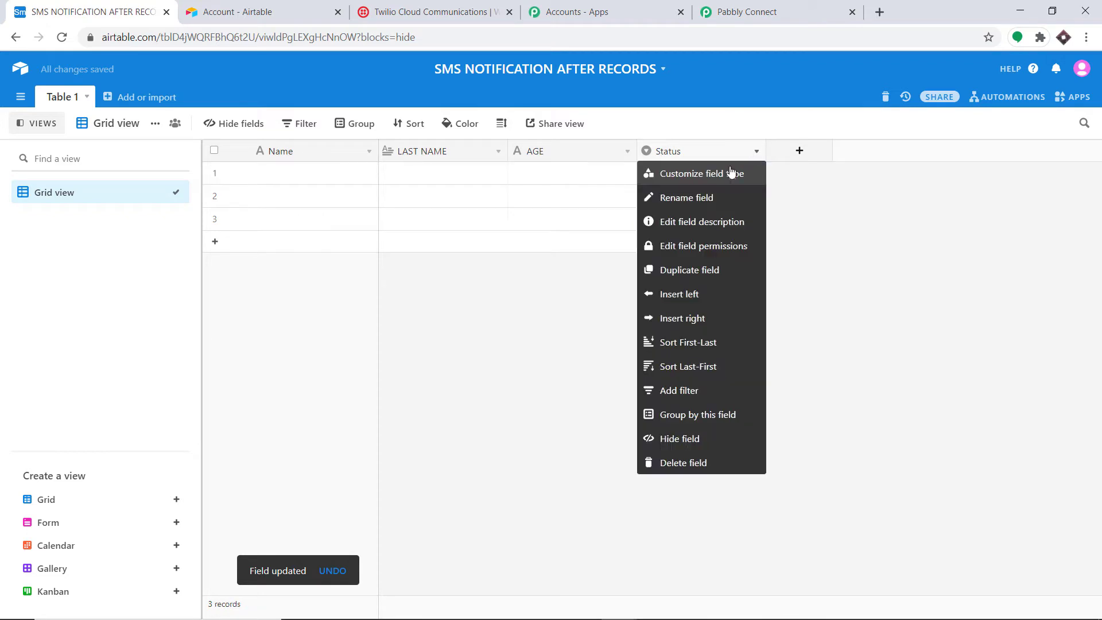
click(730, 172)
key(BackSpace)
key(BackSpace)
key(BackSpace)
key(BackSpace)
key(BackSpace)
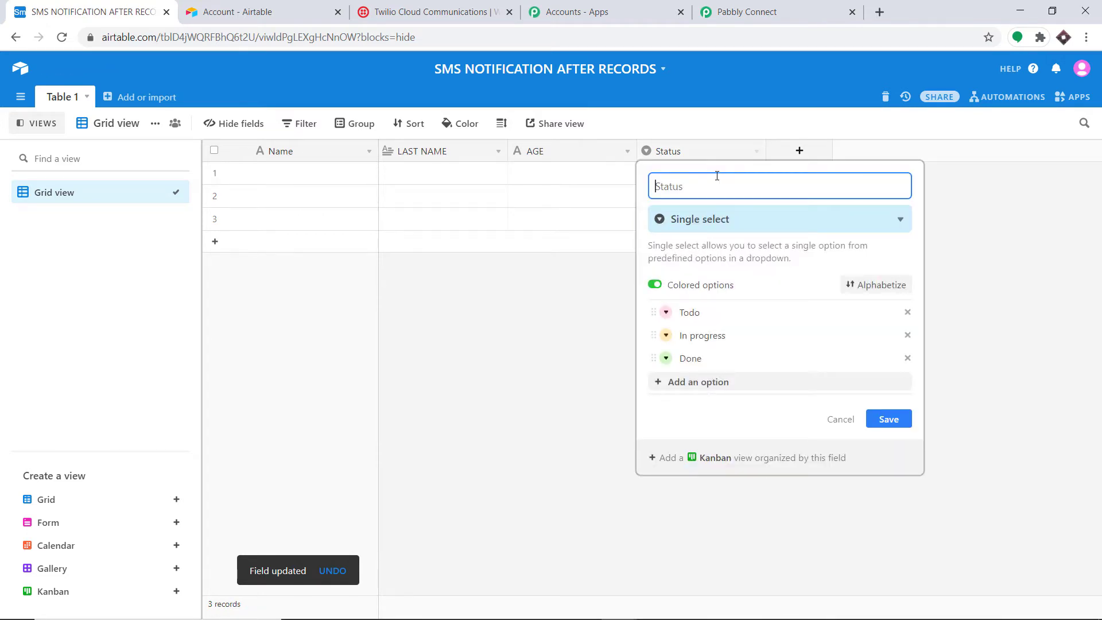
text(PHONE N)
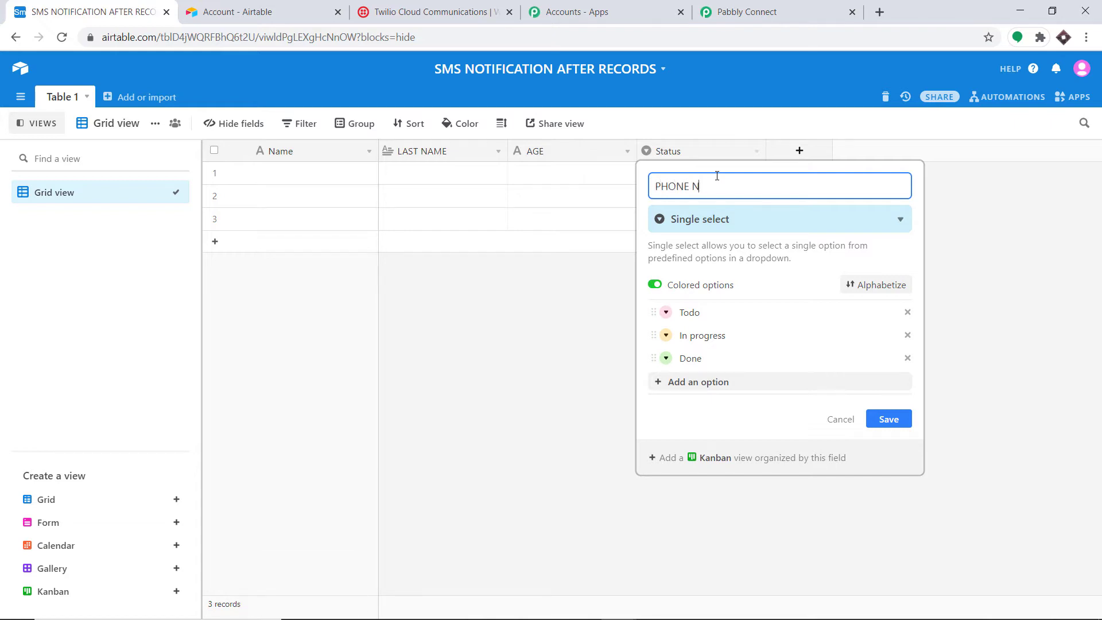
text(UMBER)
click(715, 218)
click(696, 273)
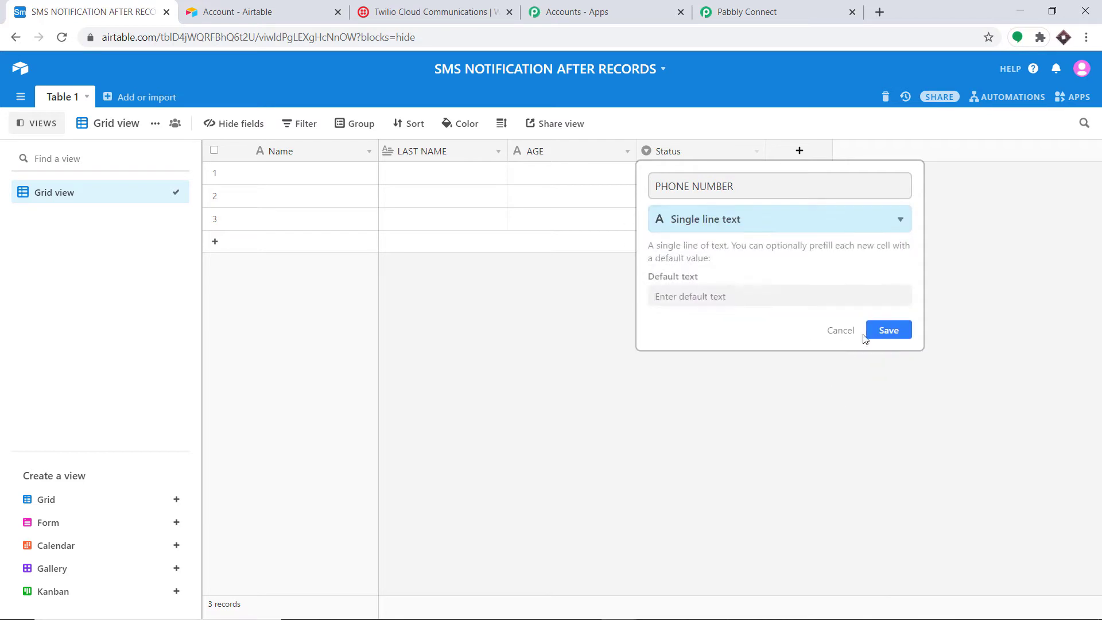
click(888, 330)
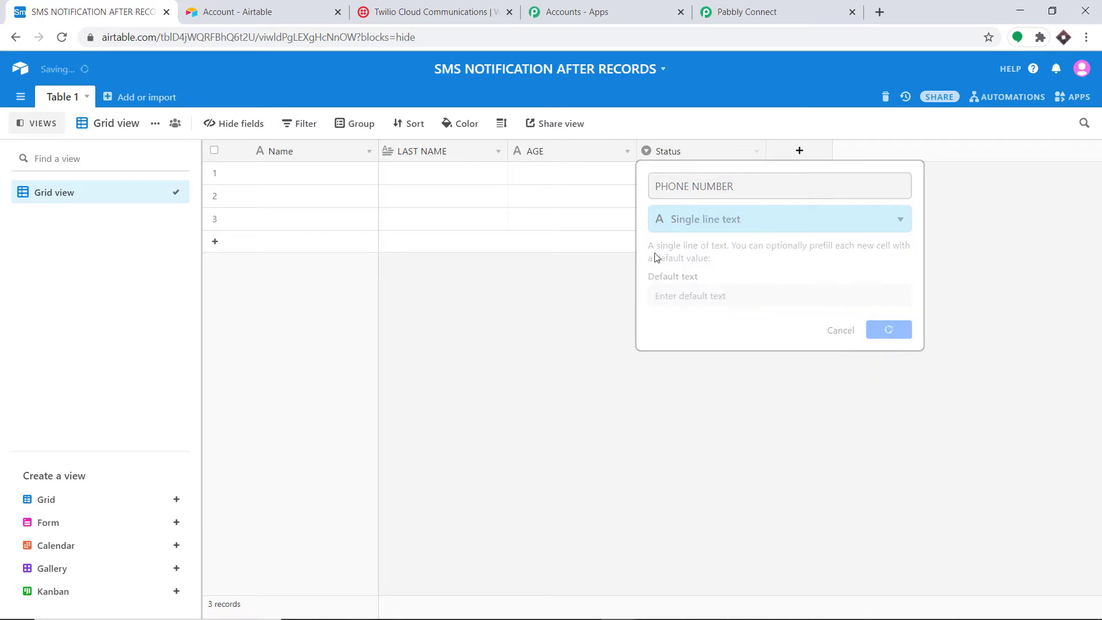
Step: Delete empty records 2 and 3, leaving one record
click(215, 196)
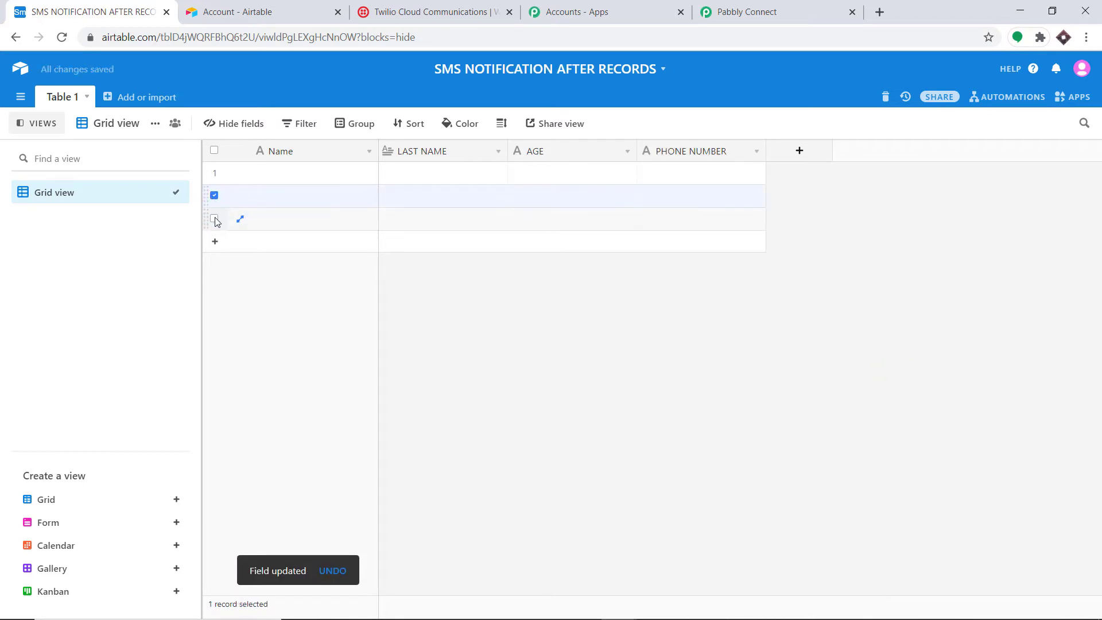
click(214, 219)
right_click(267, 222)
click(306, 251)
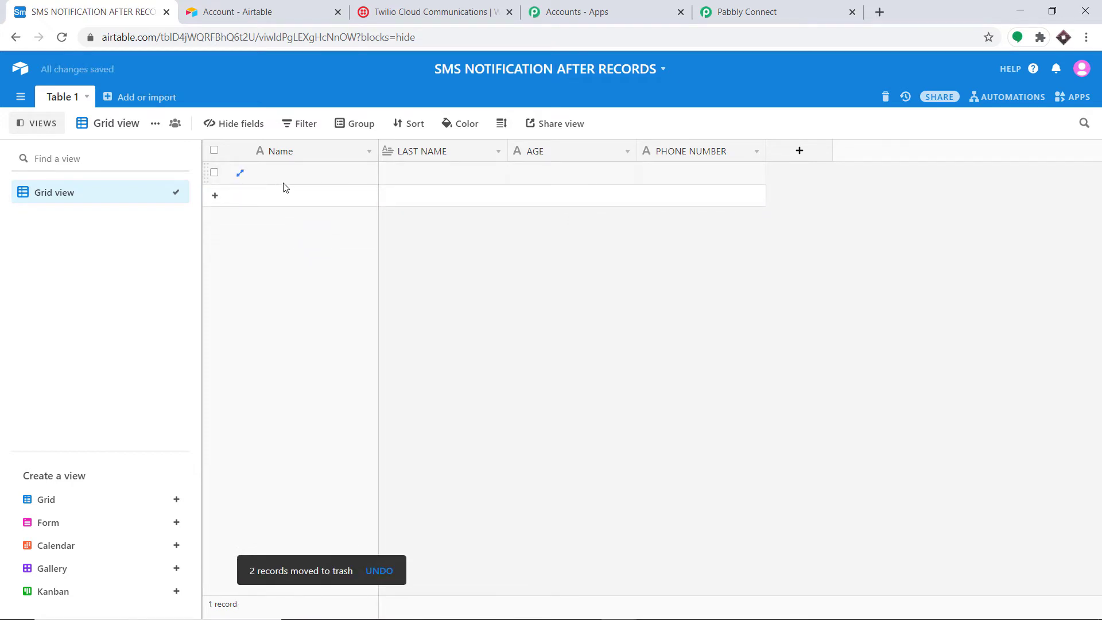
Step: Refresh the Airtable bases and select SMS NOTIFICATION AFTER RECORDS as the trigger base
click(786, 10)
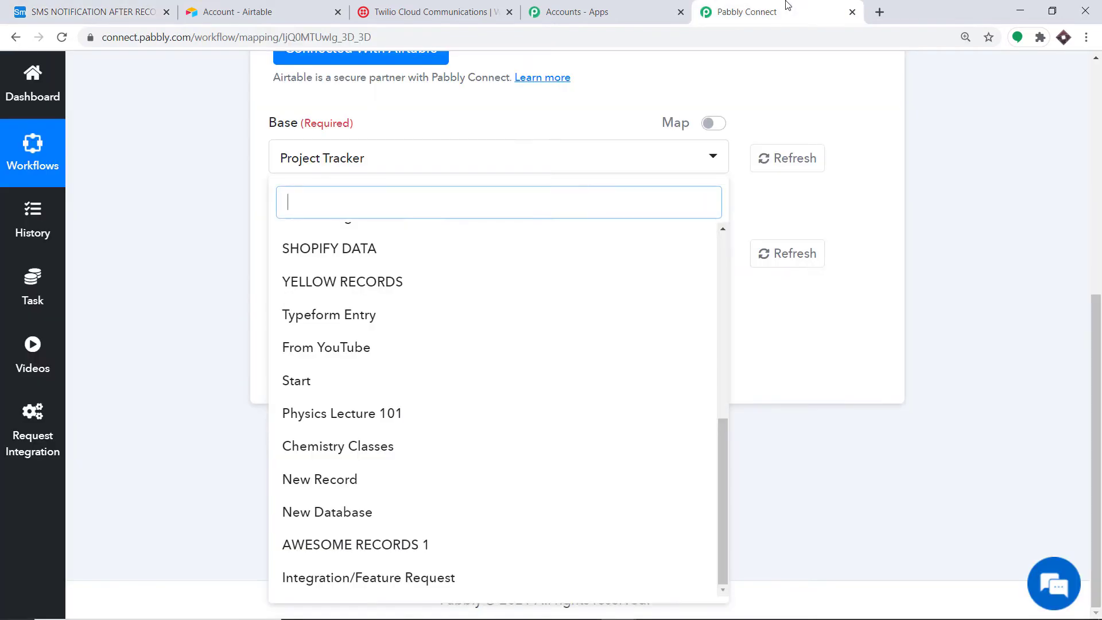
click(801, 178)
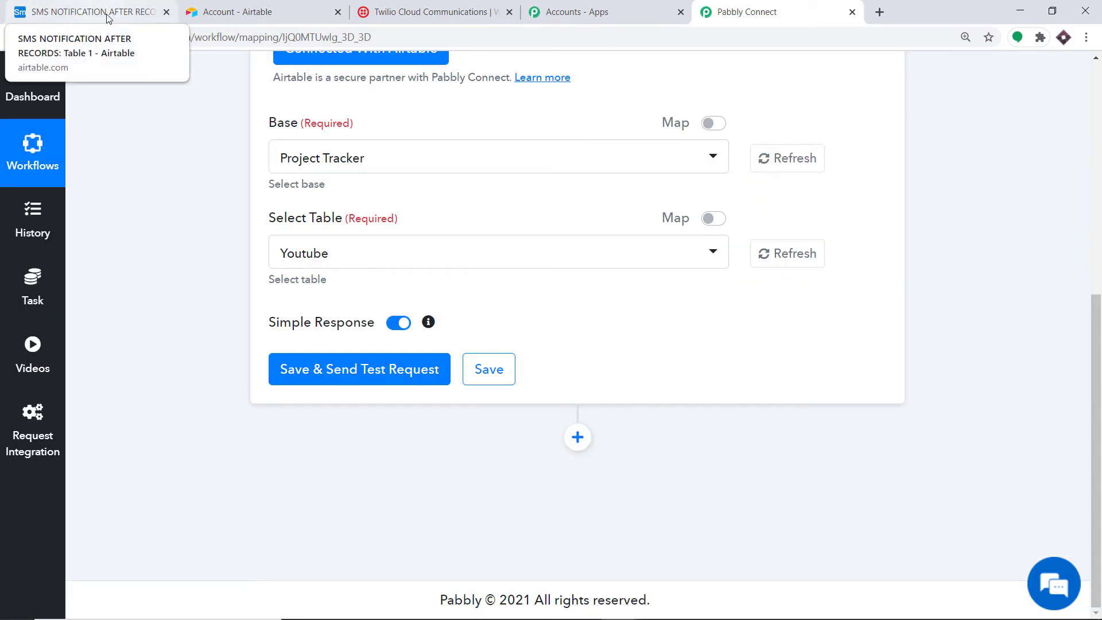
click(390, 168)
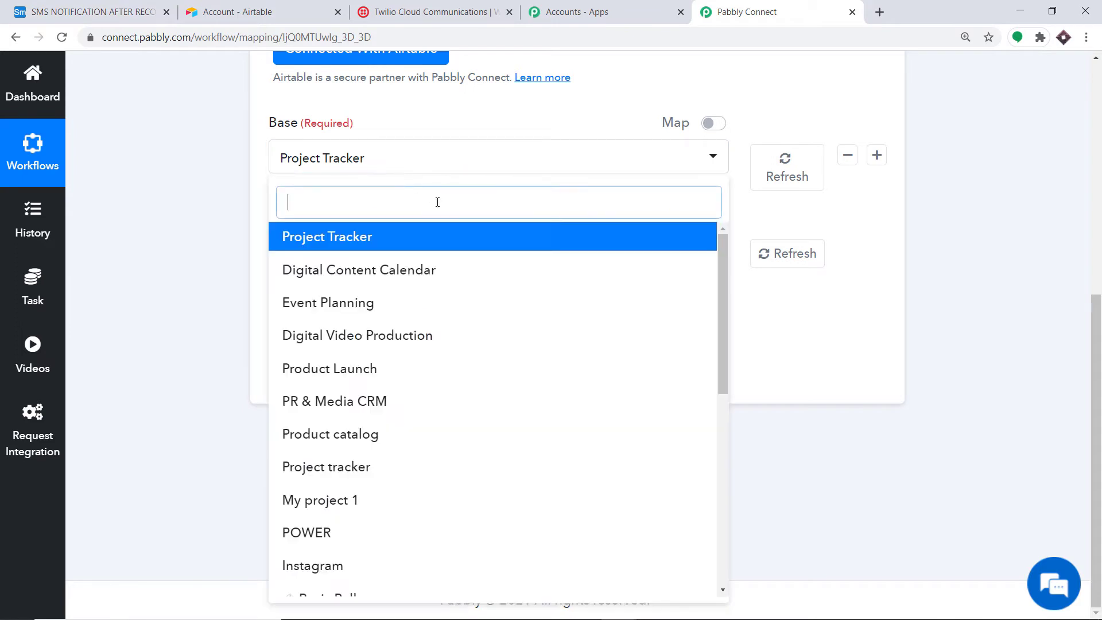
scroll(448, 313, down, 5)
scroll(446, 331, down, 3)
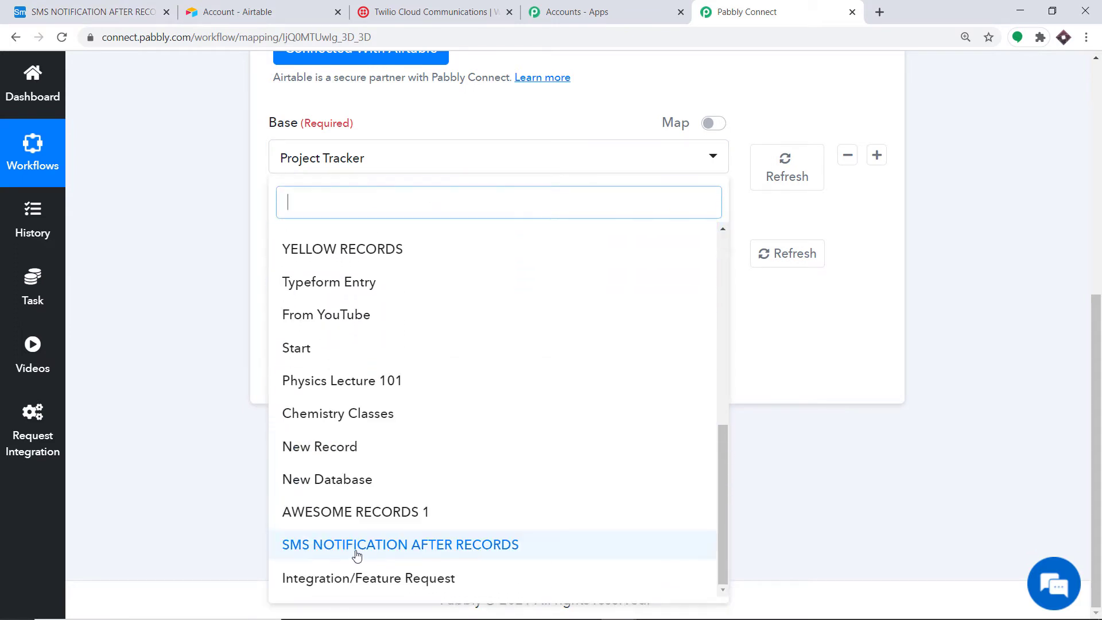
click(458, 558)
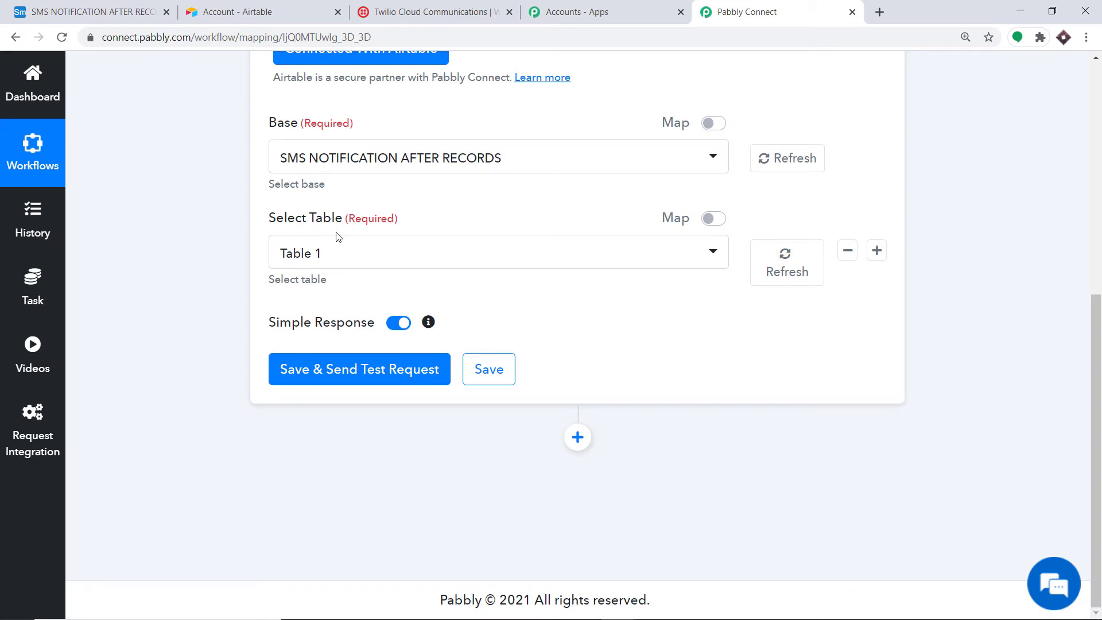
Step: Choose Table 1 as the trigger table after checking its name in Airtable
click(314, 256)
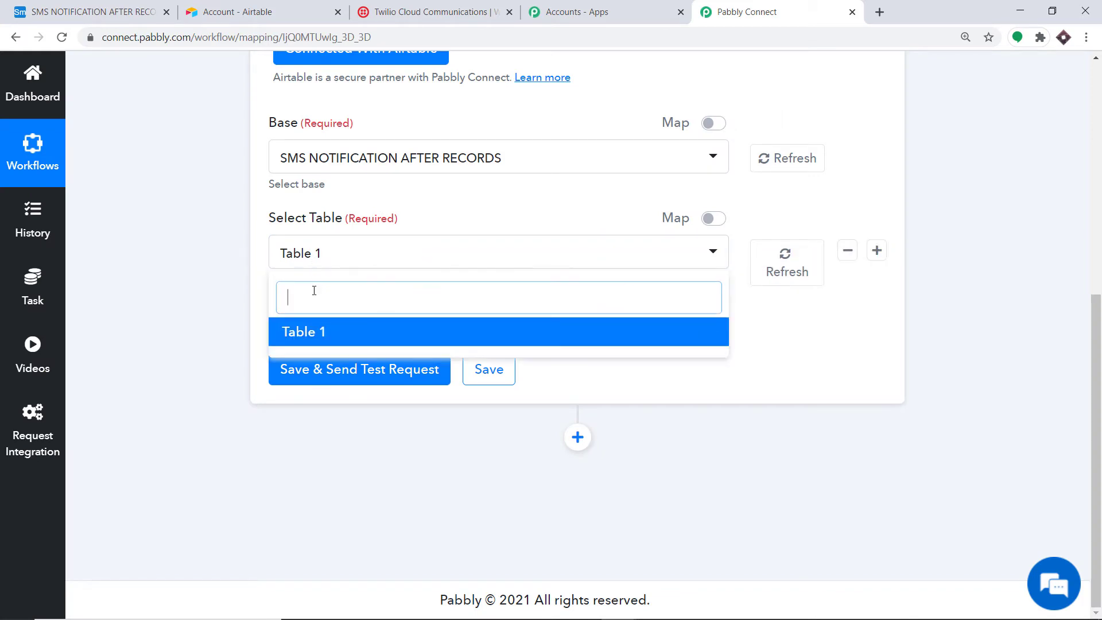
click(92, 11)
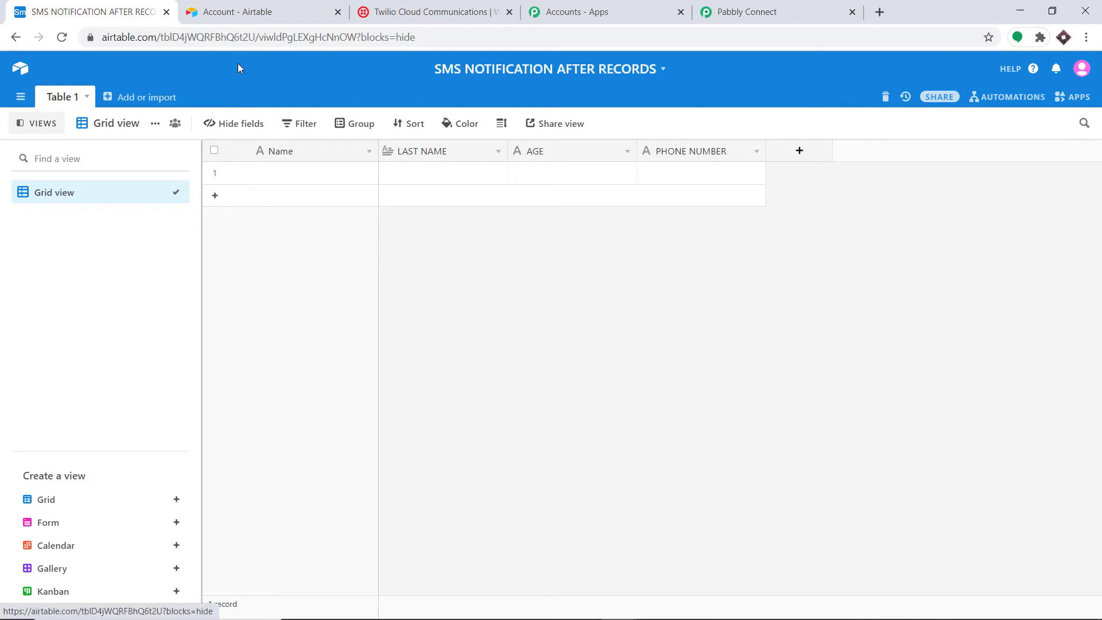
click(751, 12)
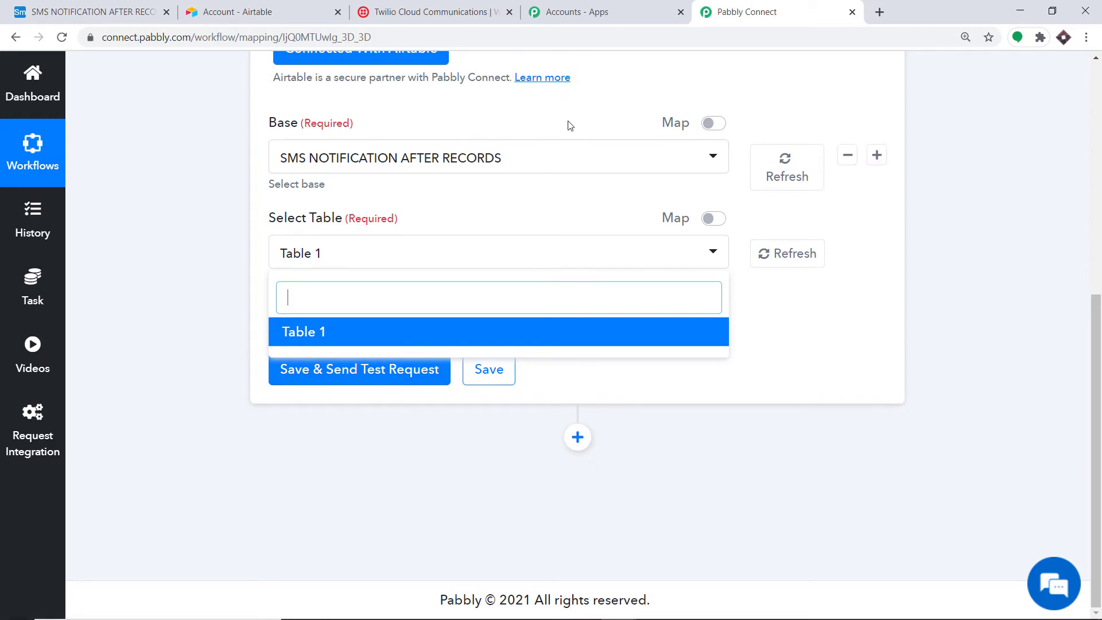
click(520, 110)
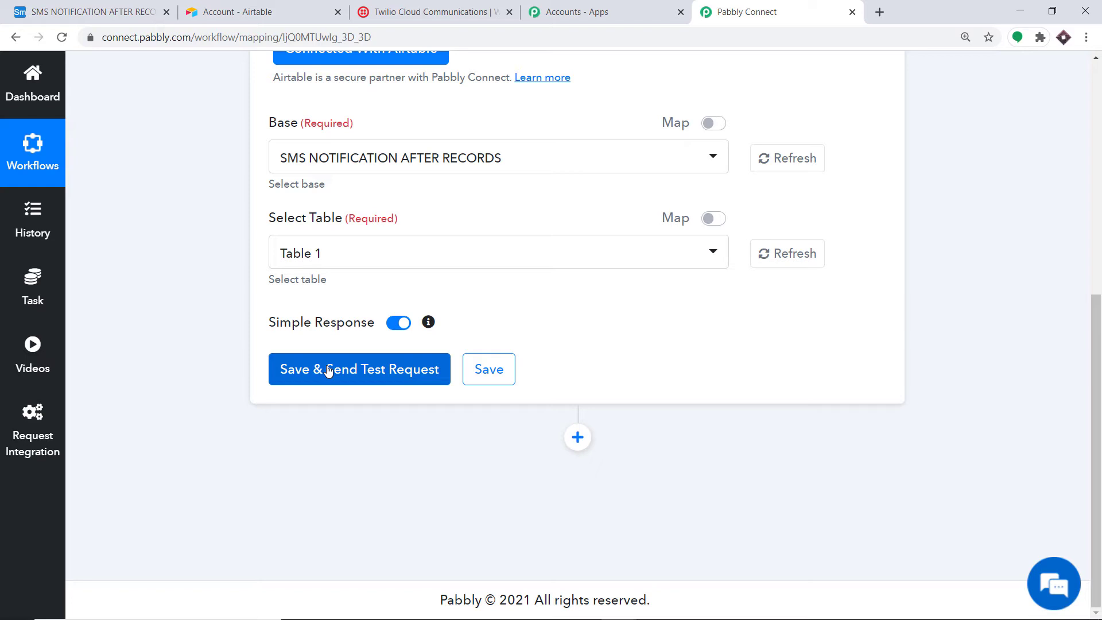
Step: Save the Airtable trigger and send a test request, which returns only id and createdTime
click(92, 12)
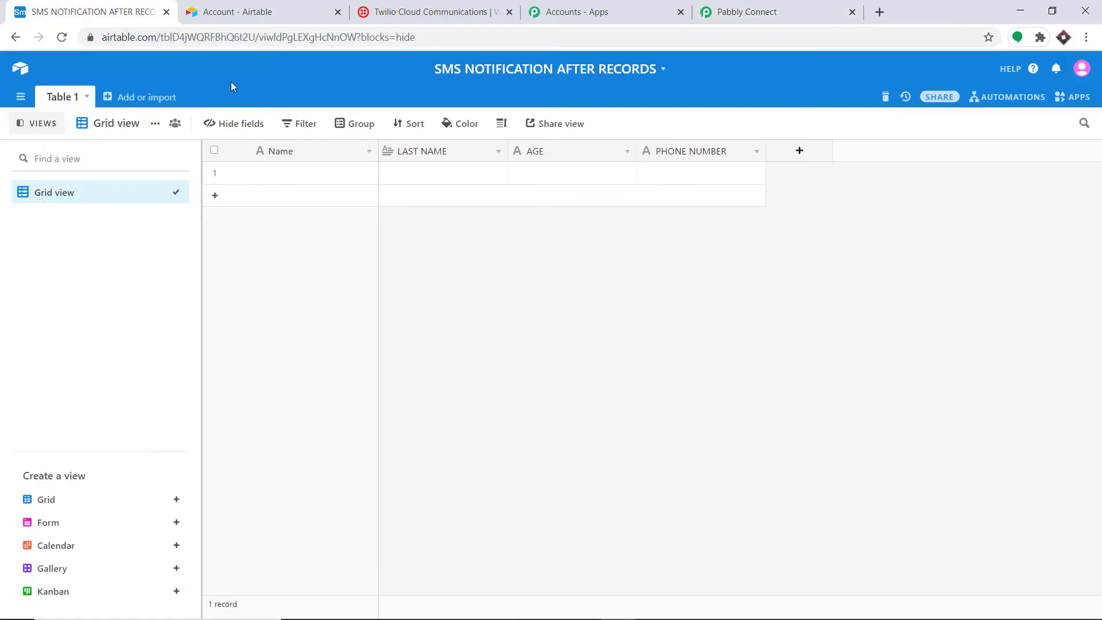
click(739, 5)
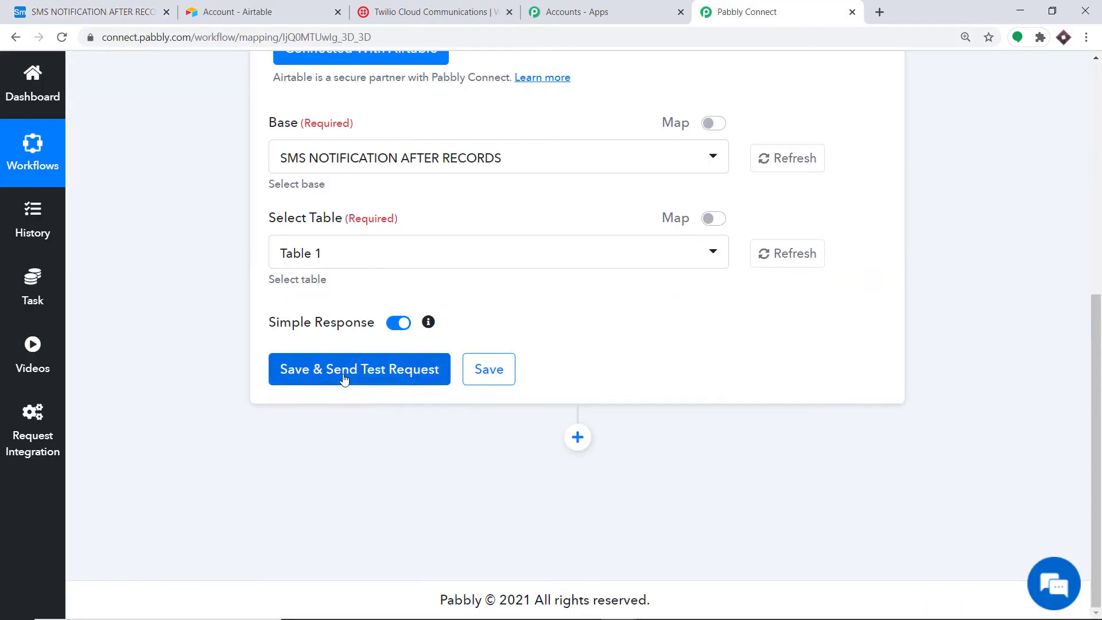
click(344, 379)
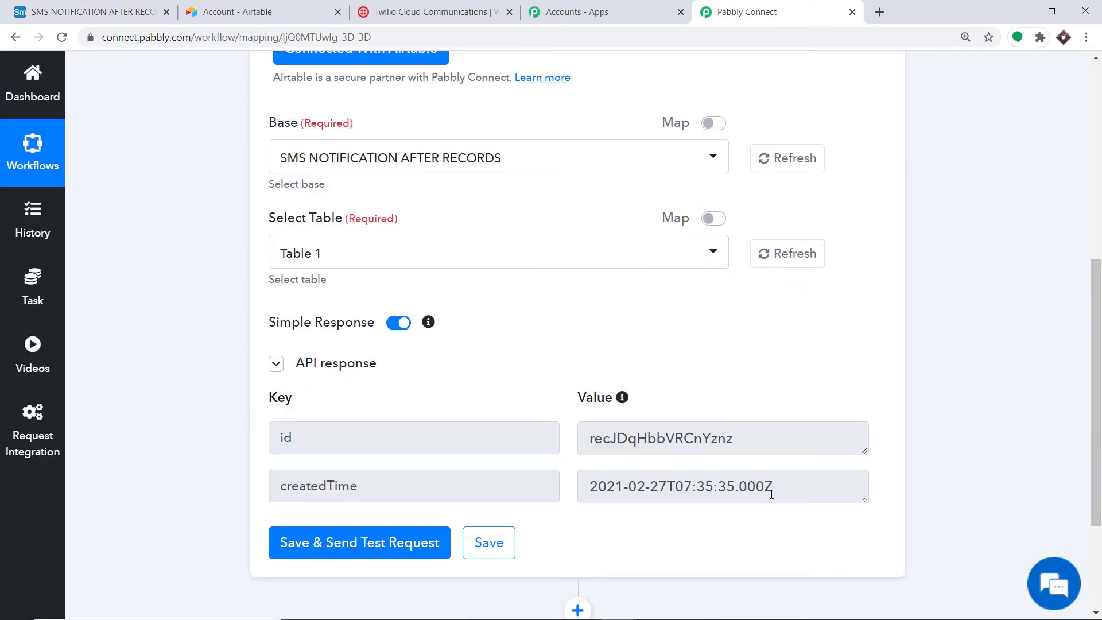
Step: Enter the contact's first name, last name, age 60 and phone number in row 1
click(86, 12)
click(291, 181)
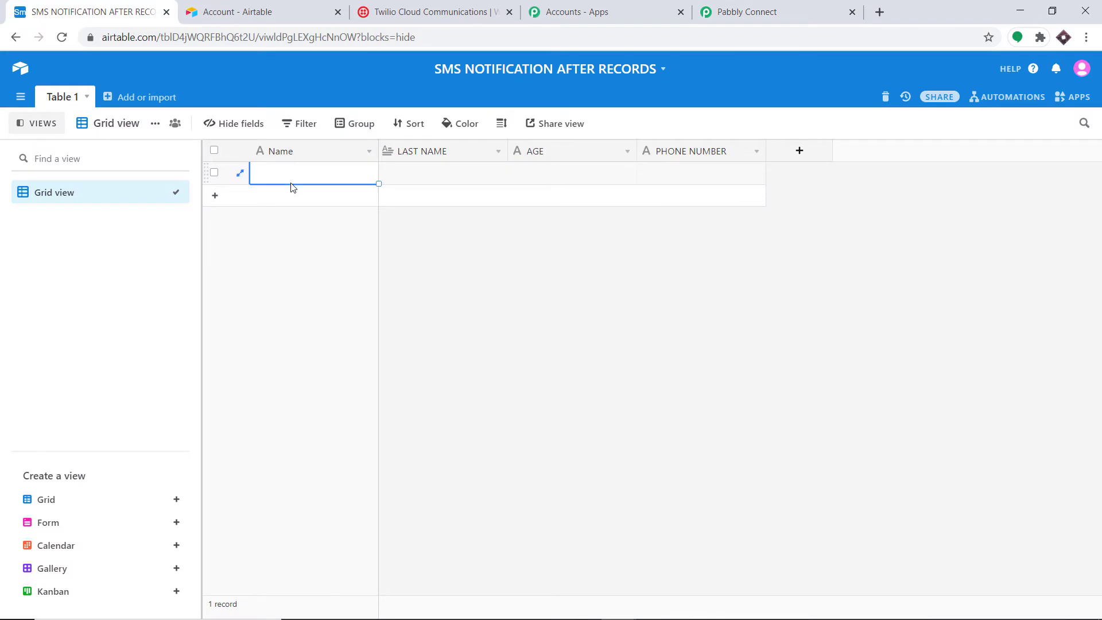
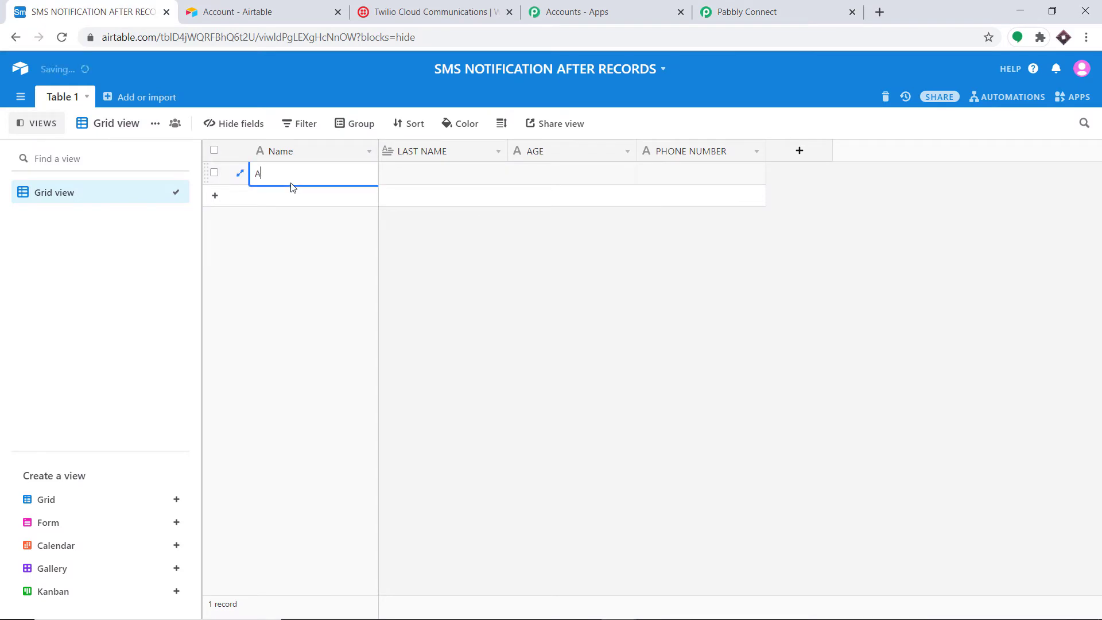
click(436, 174)
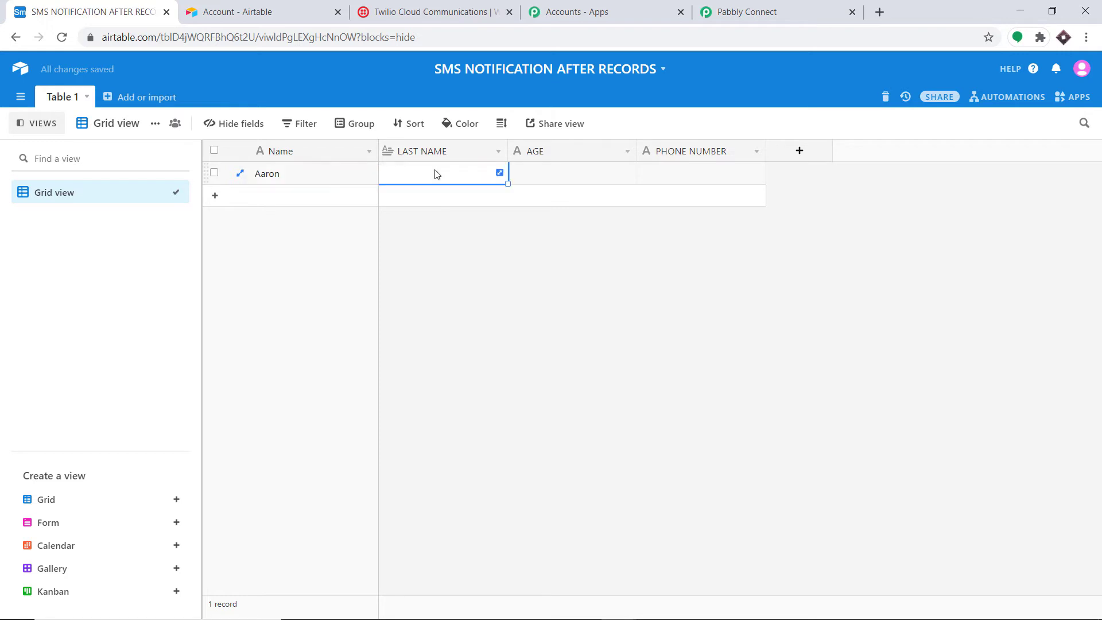
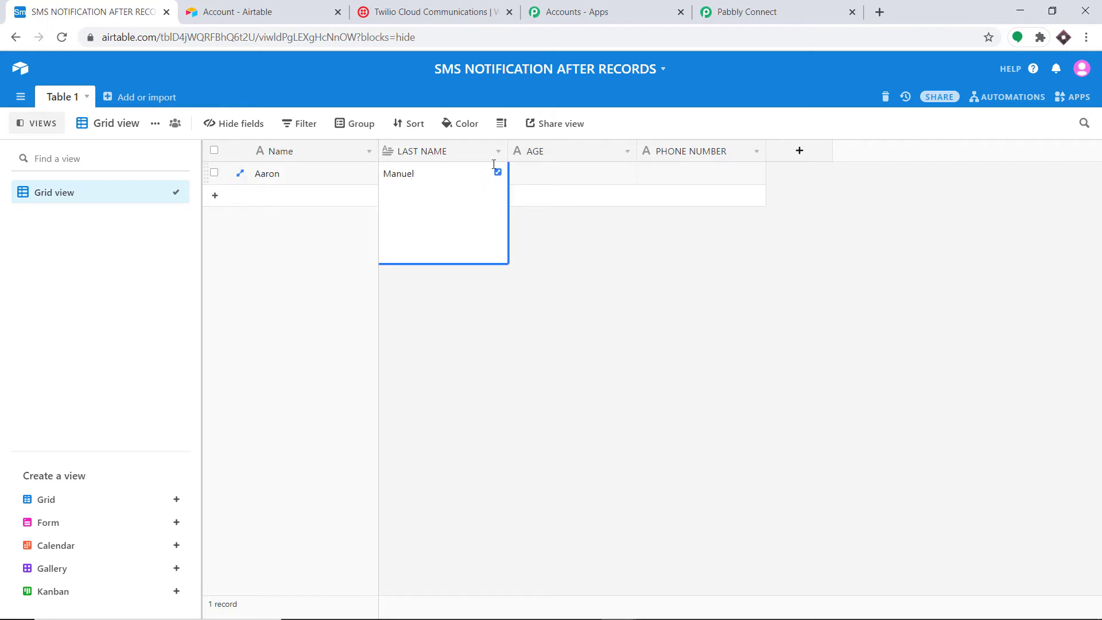
click(559, 172)
text(3)
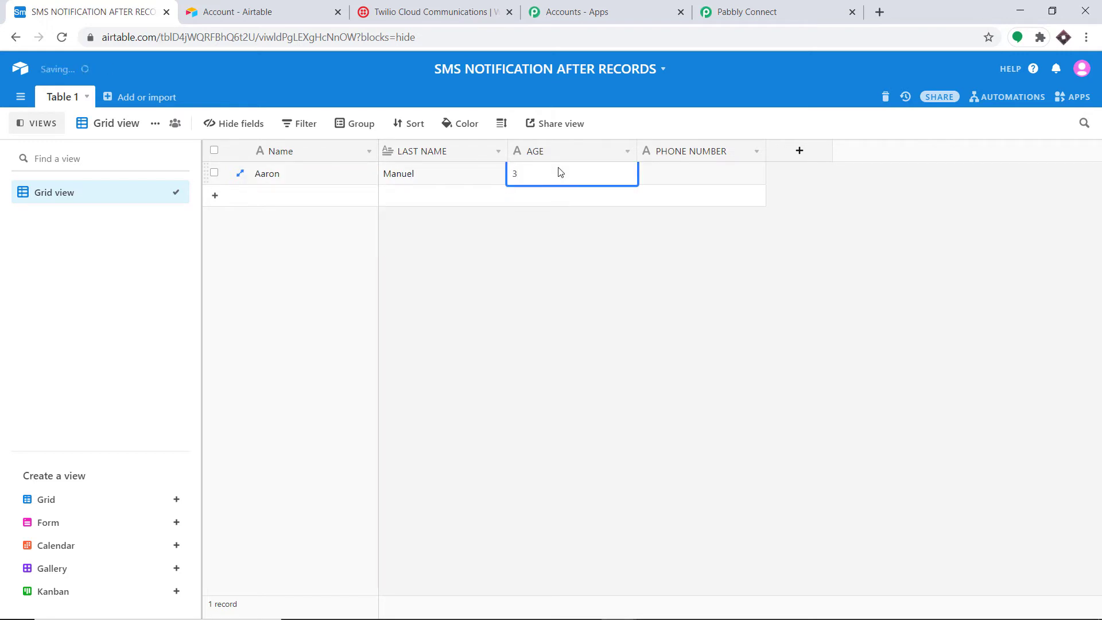
key(BackSpace)
text(60)
click(675, 178)
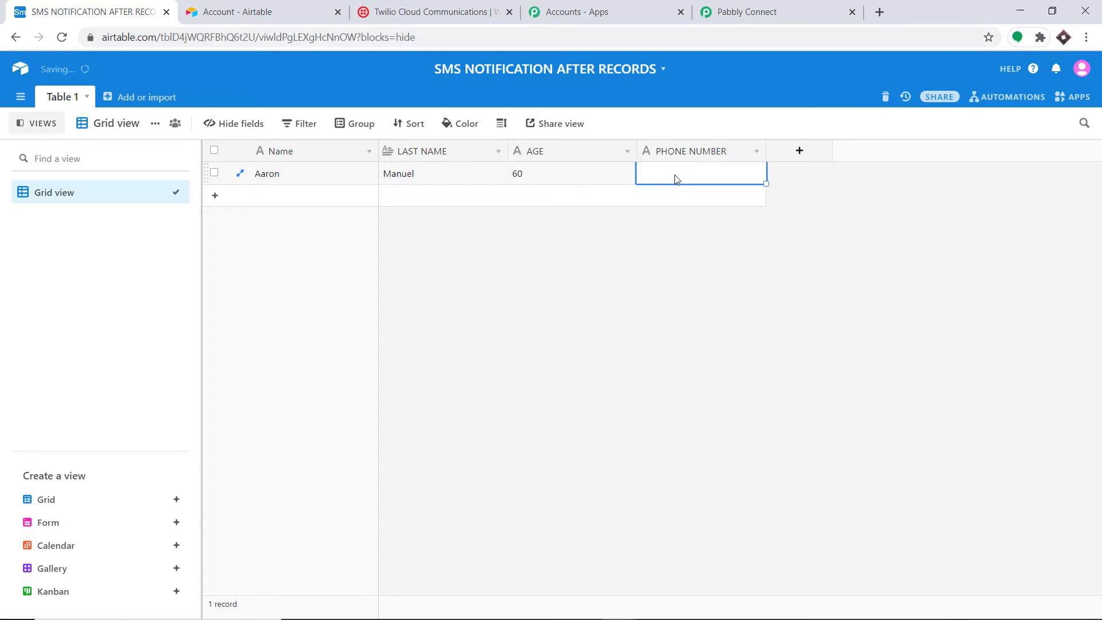
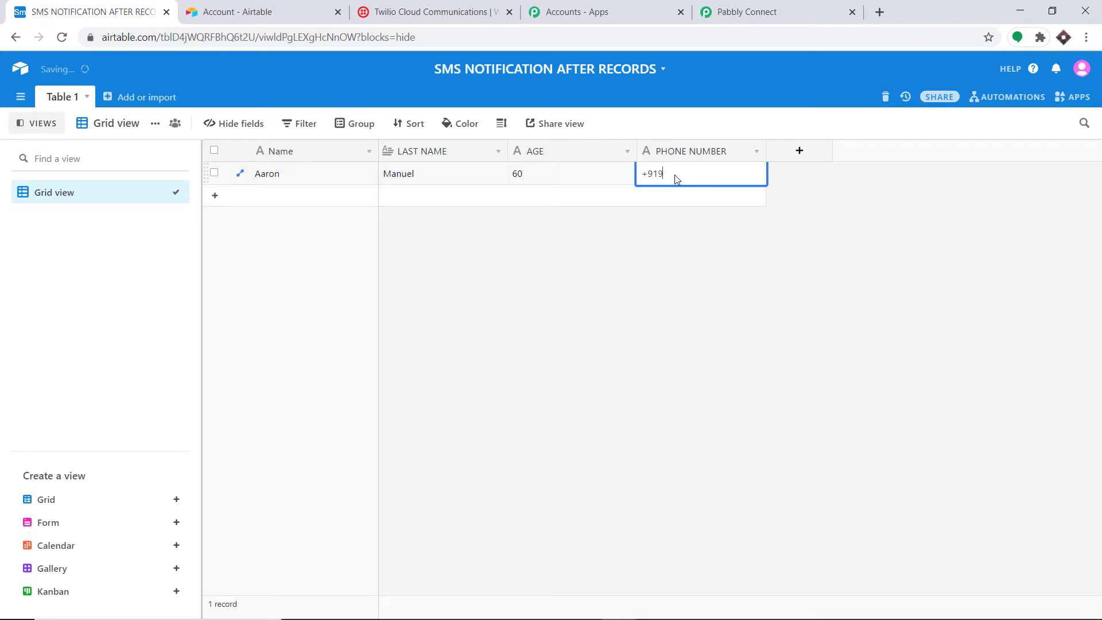
click(698, 314)
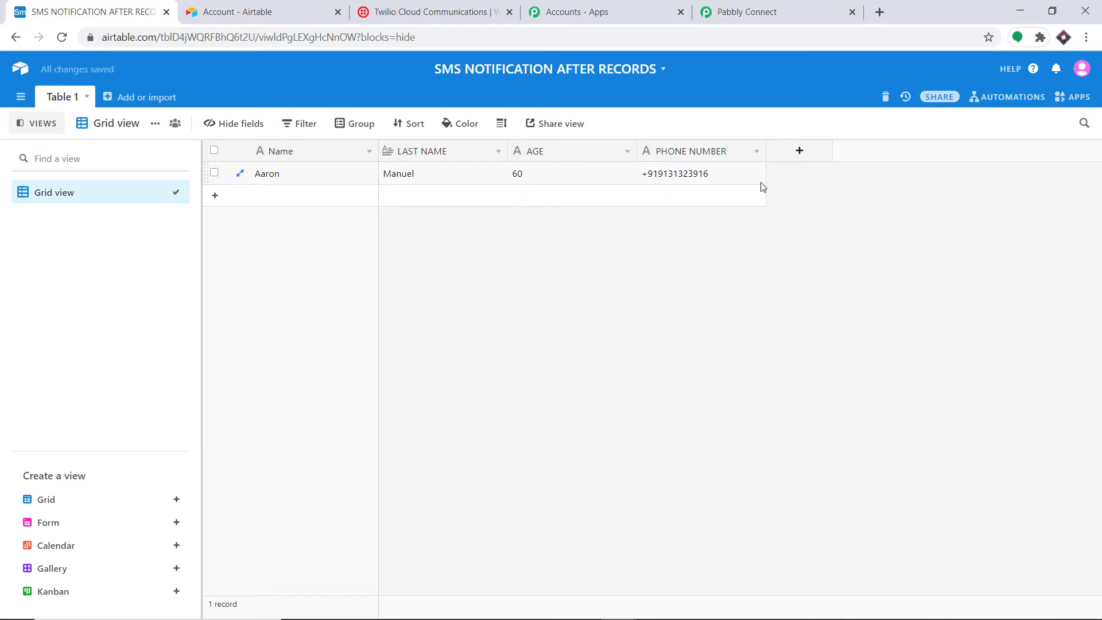
click(746, 5)
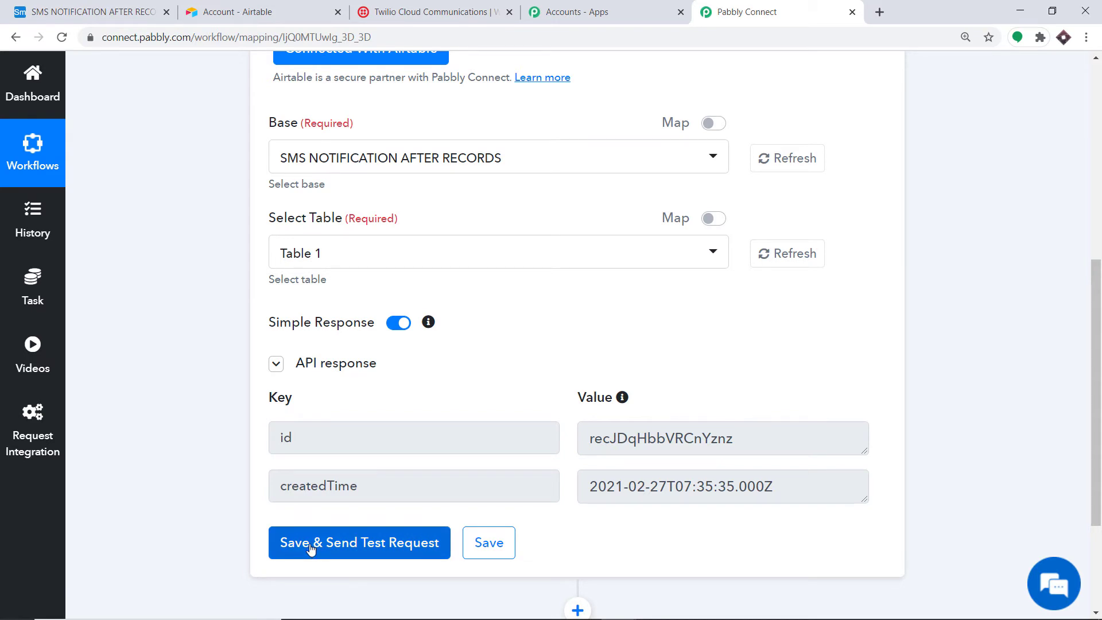
Step: Re-send the trigger test to fetch the record's name, last name, age and phone
click(114, 11)
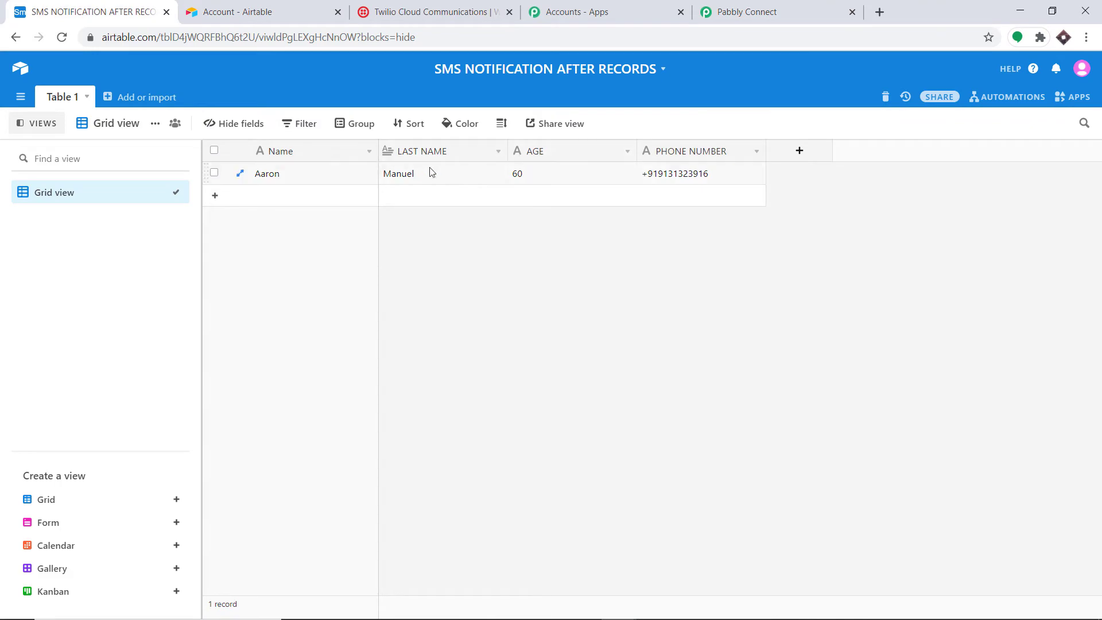
click(731, 11)
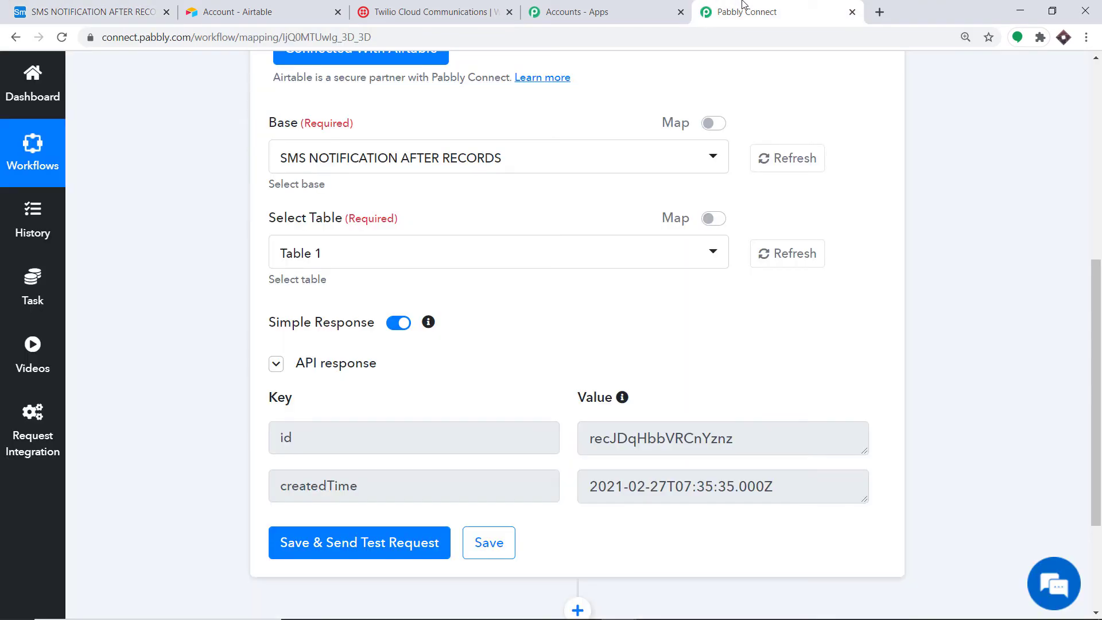
click(314, 543)
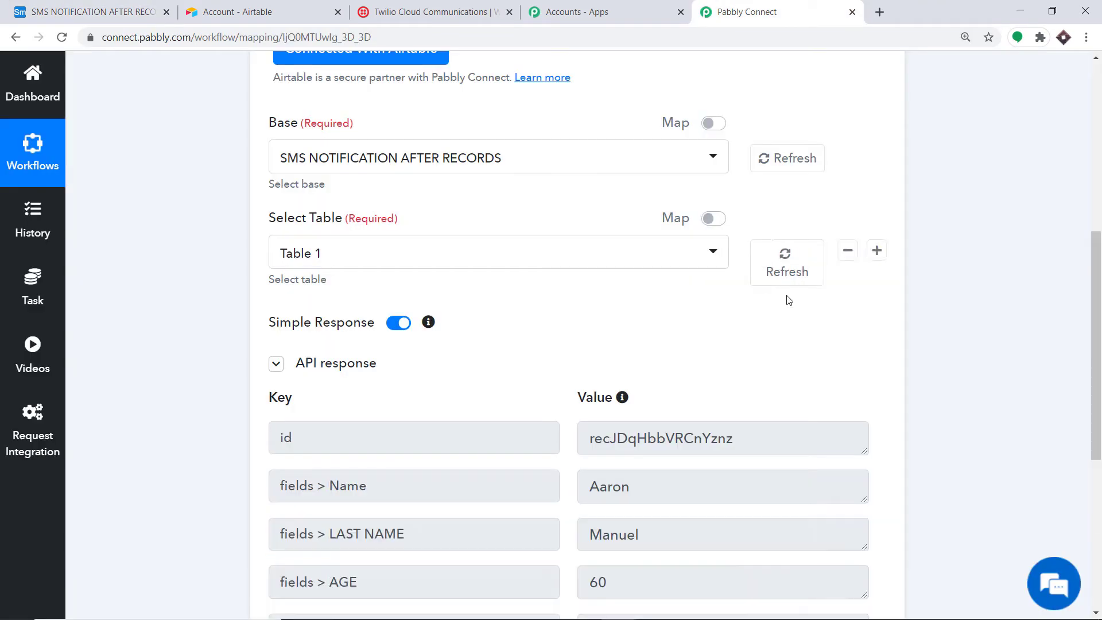
Step: Add an empty action step below the Airtable trigger
scroll(1031, 320, down, 5)
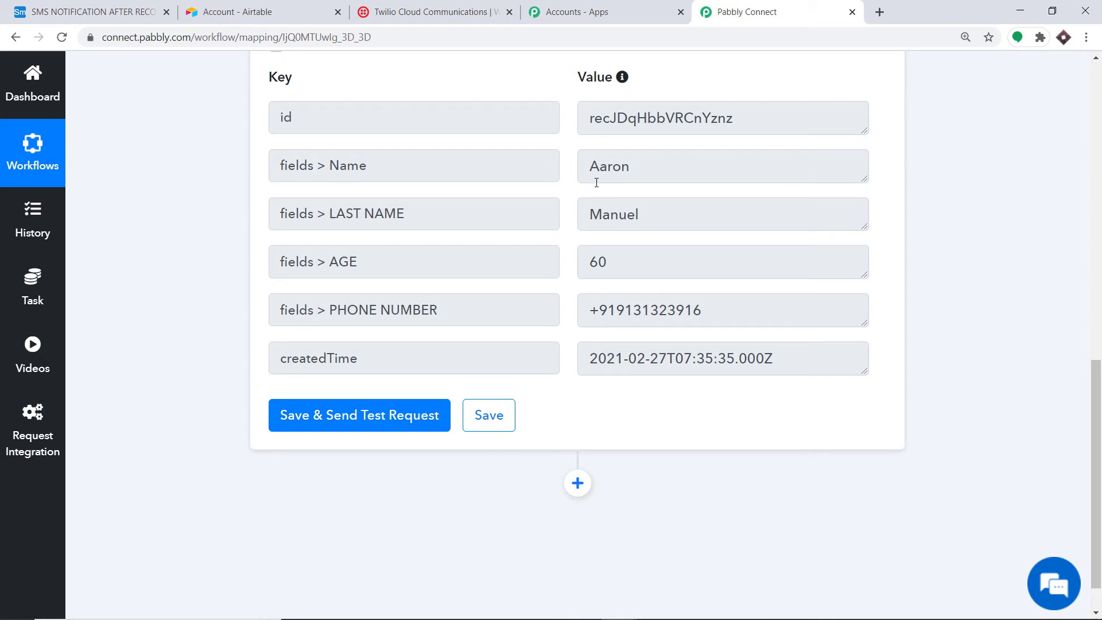
scroll(614, 229, down, 1)
click(577, 436)
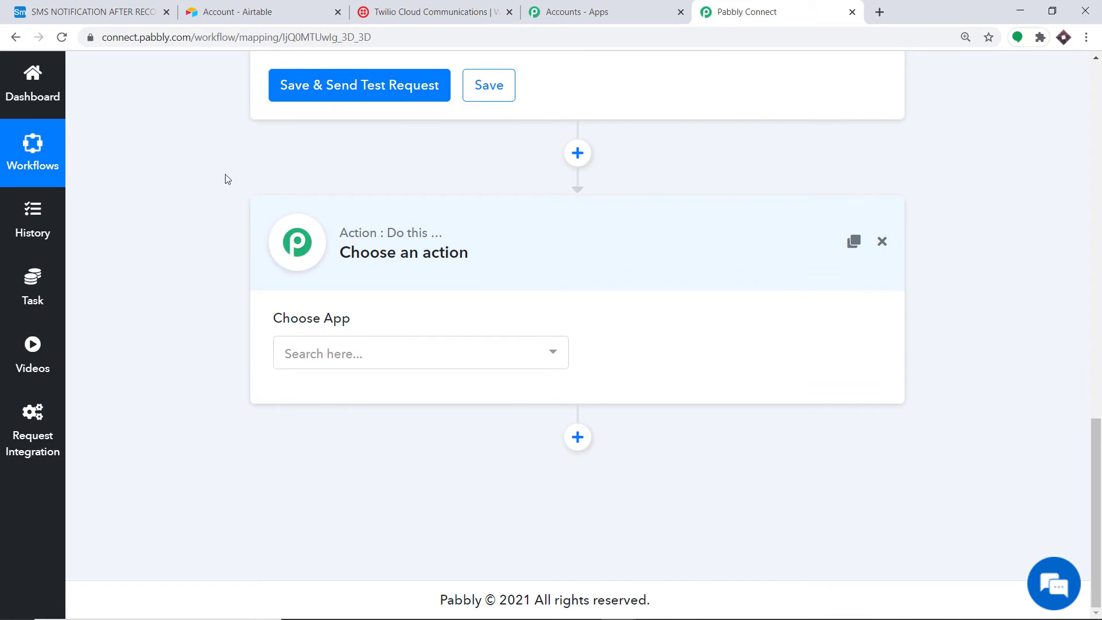
Step: Choose Twilio as the action app with the Send SMS Message event
click(379, 352)
text(twilio)
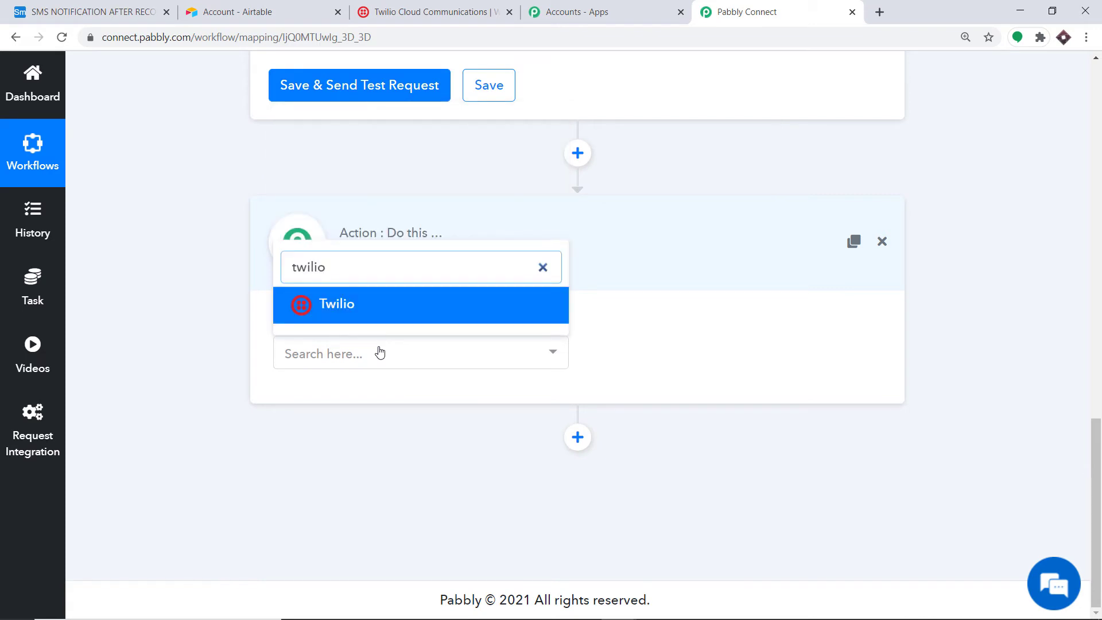
click(389, 310)
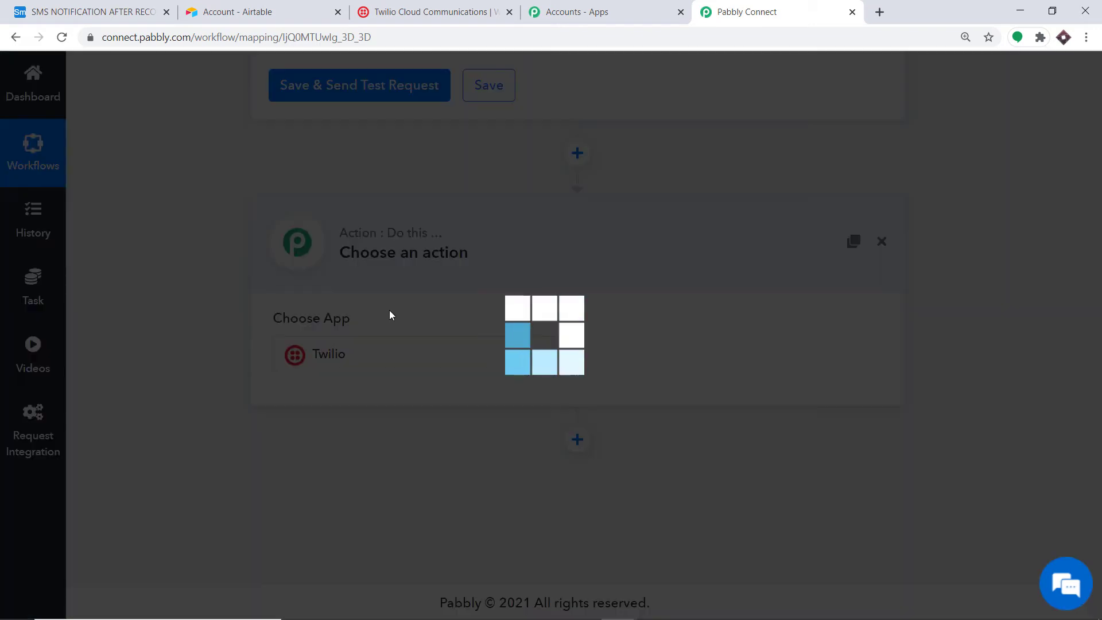
click(668, 352)
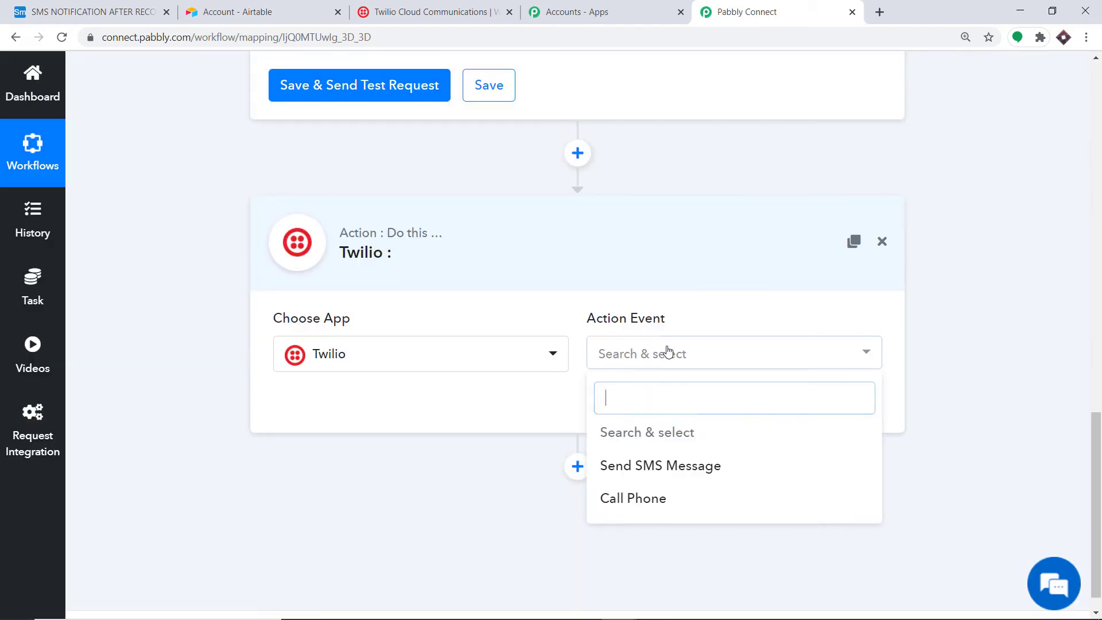
click(634, 467)
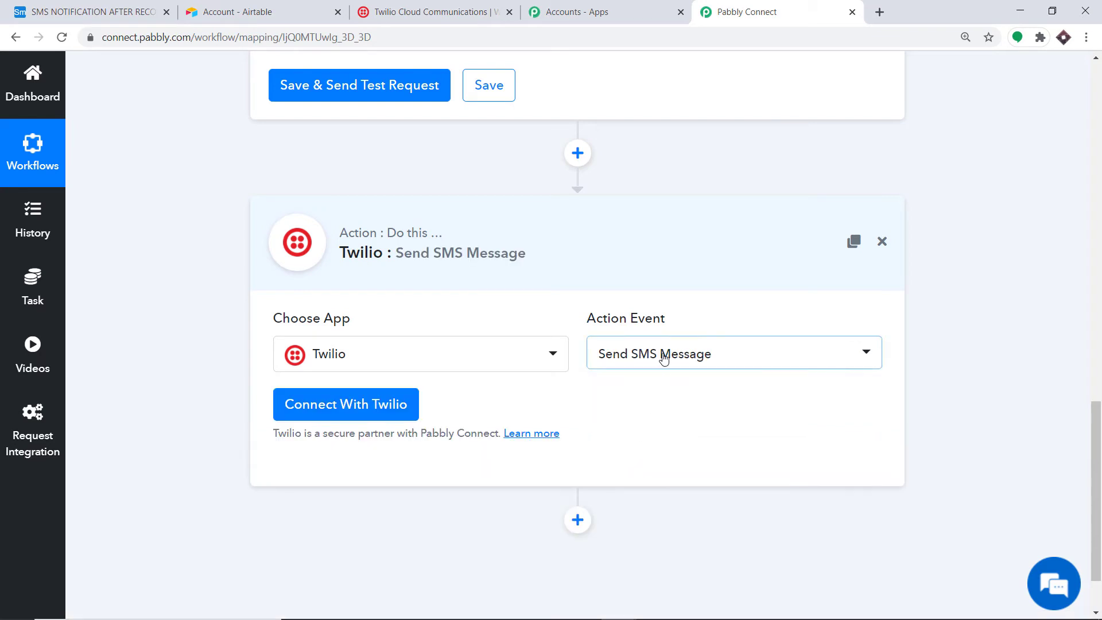
click(663, 358)
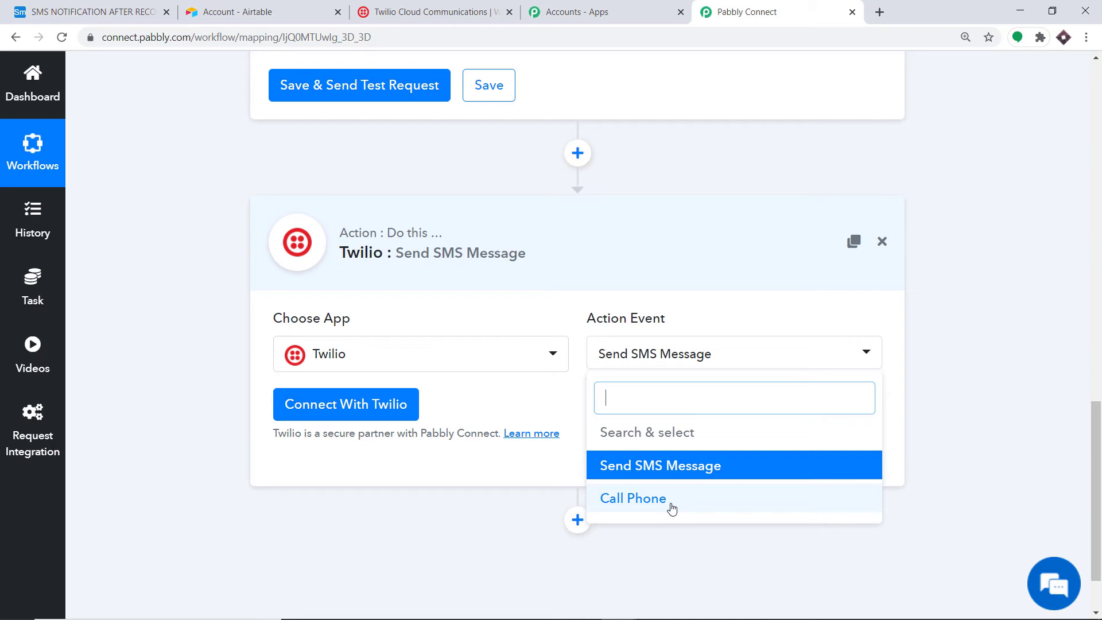
click(521, 401)
Step: Start a new Twilio connection, then switch to the Twilio console dashboard
click(313, 402)
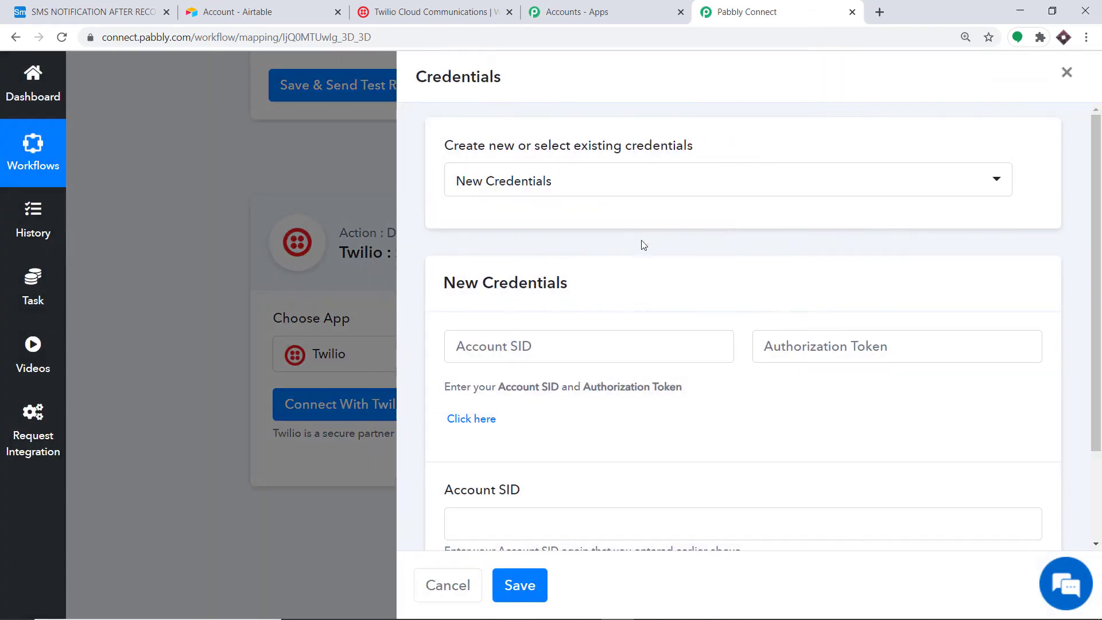
scroll(524, 270, down, 2)
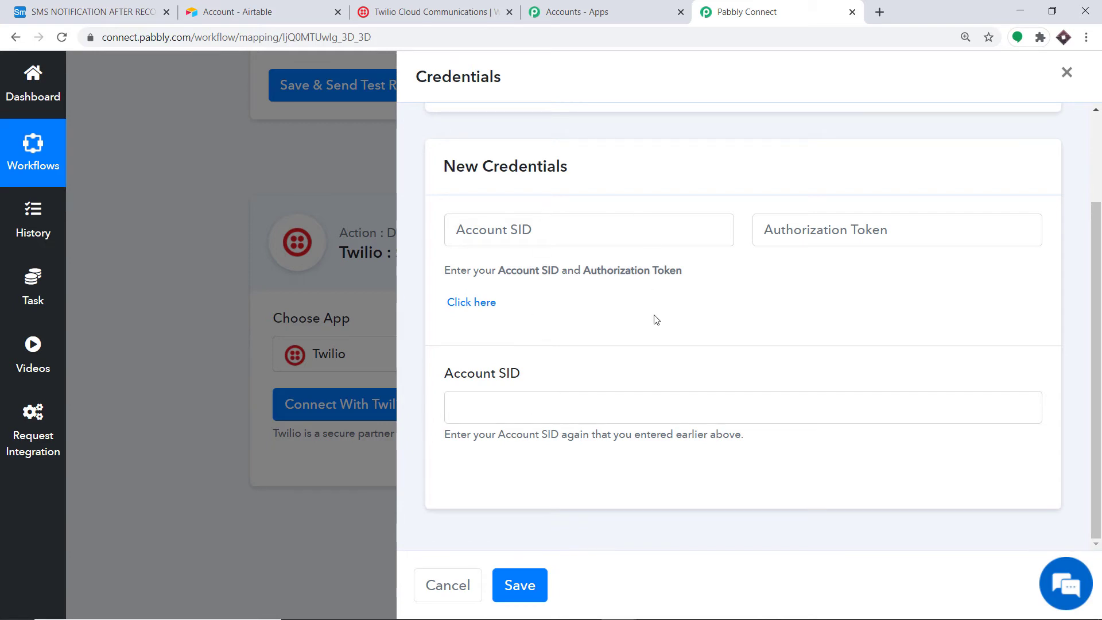
click(402, 12)
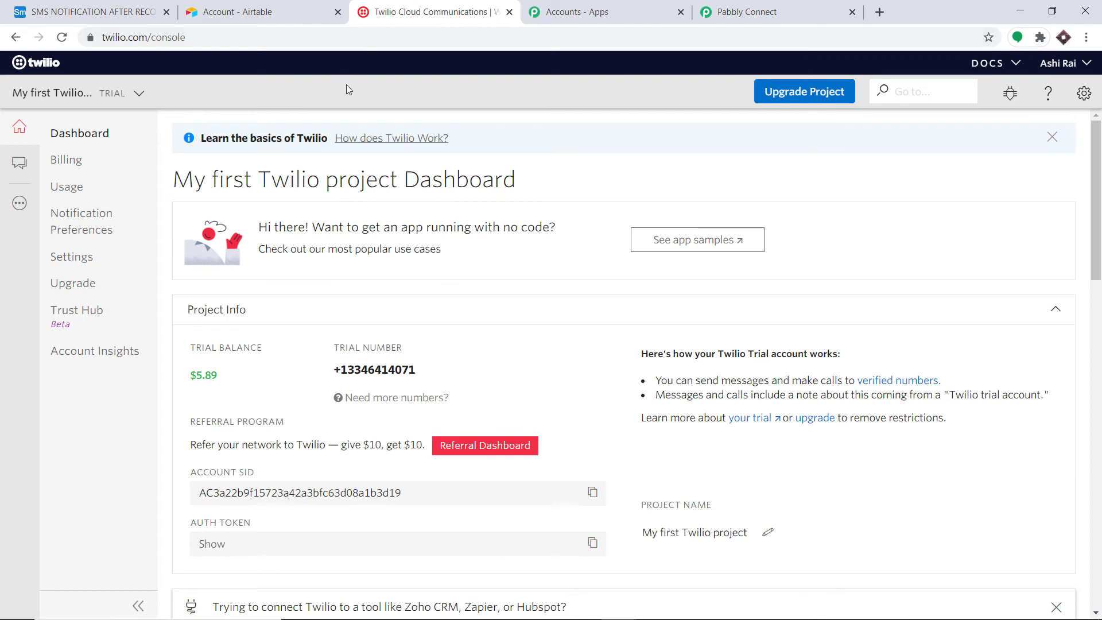
Step: Copy the live Account SID from Twilio's General Settings and return to Pabbly Connect
click(1088, 96)
click(998, 124)
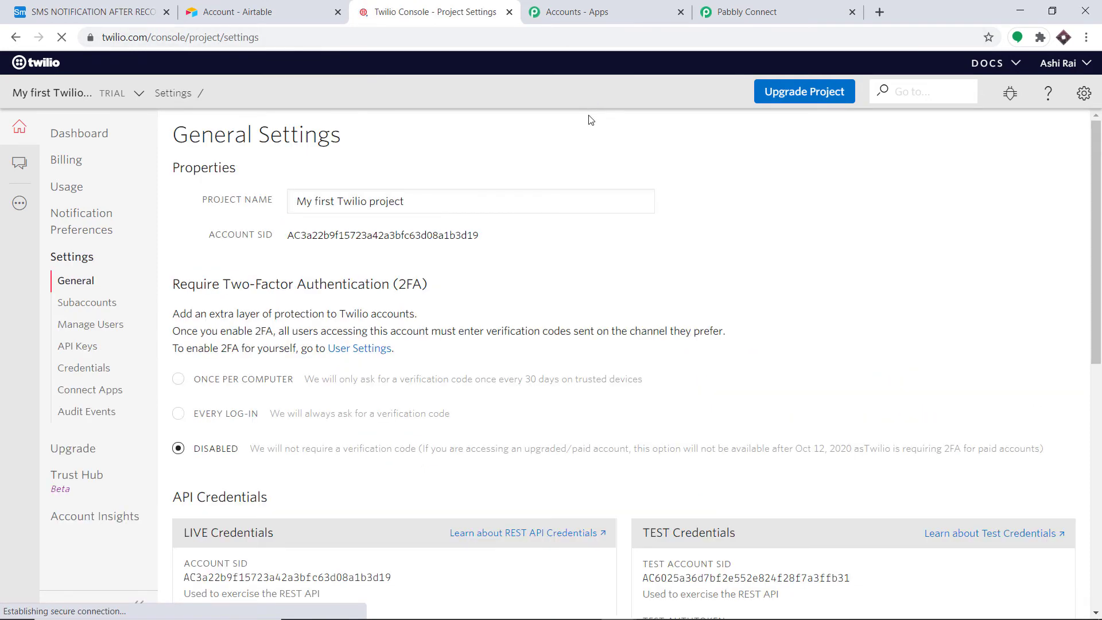
scroll(597, 149, down, 6)
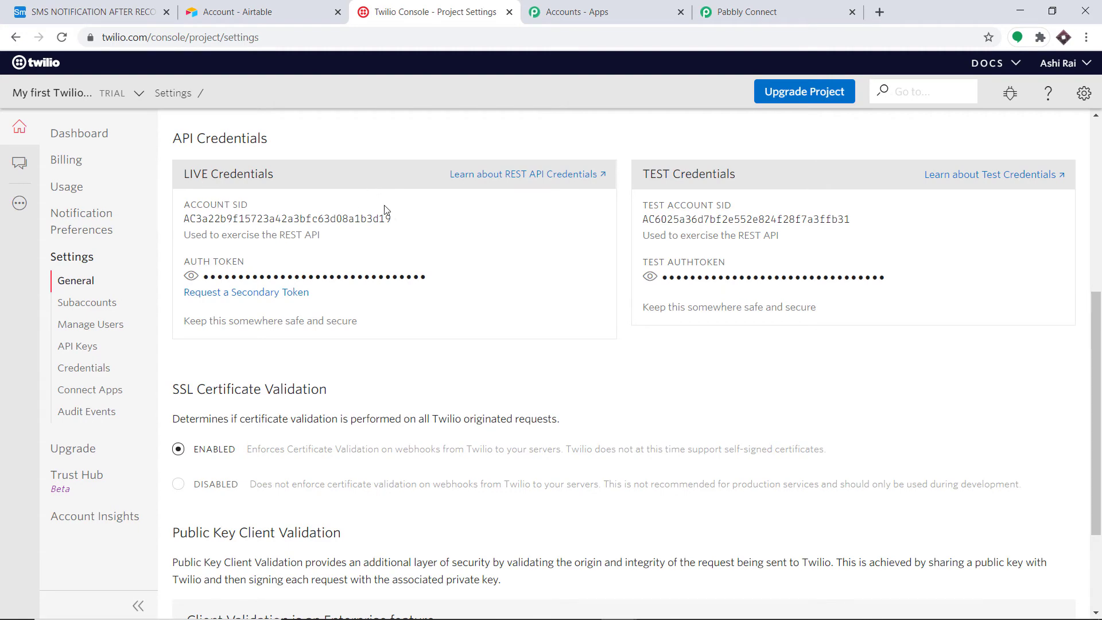
drag(393, 220, 184, 228)
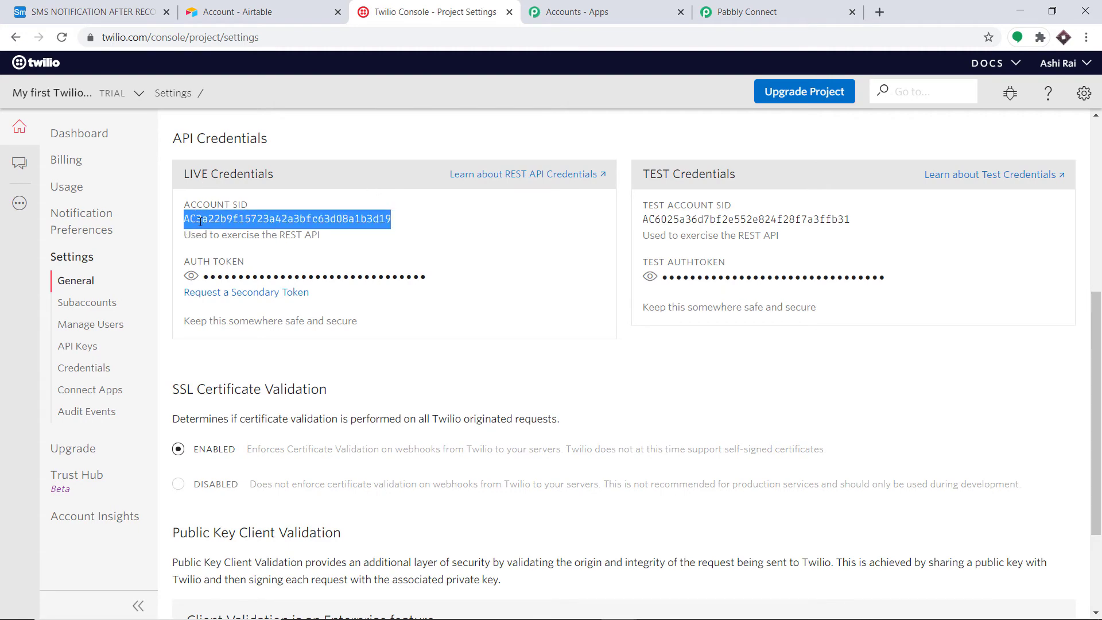
right_click(199, 222)
click(252, 234)
click(746, 11)
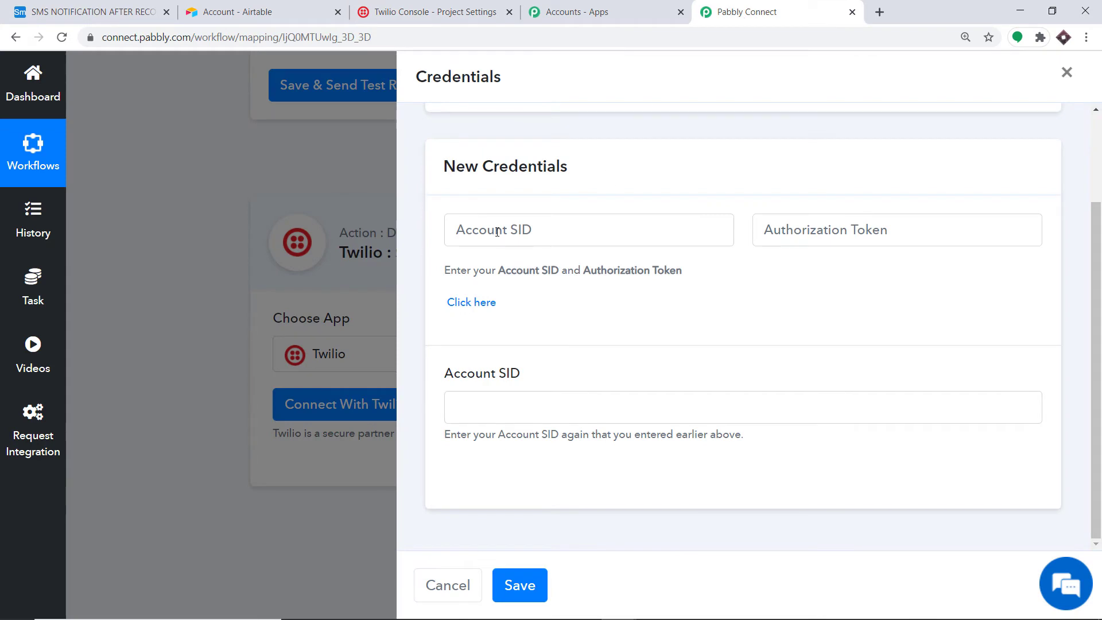
Step: Paste the copied Account SID into both Account SID fields of the Twilio form
right_click(497, 231)
click(539, 344)
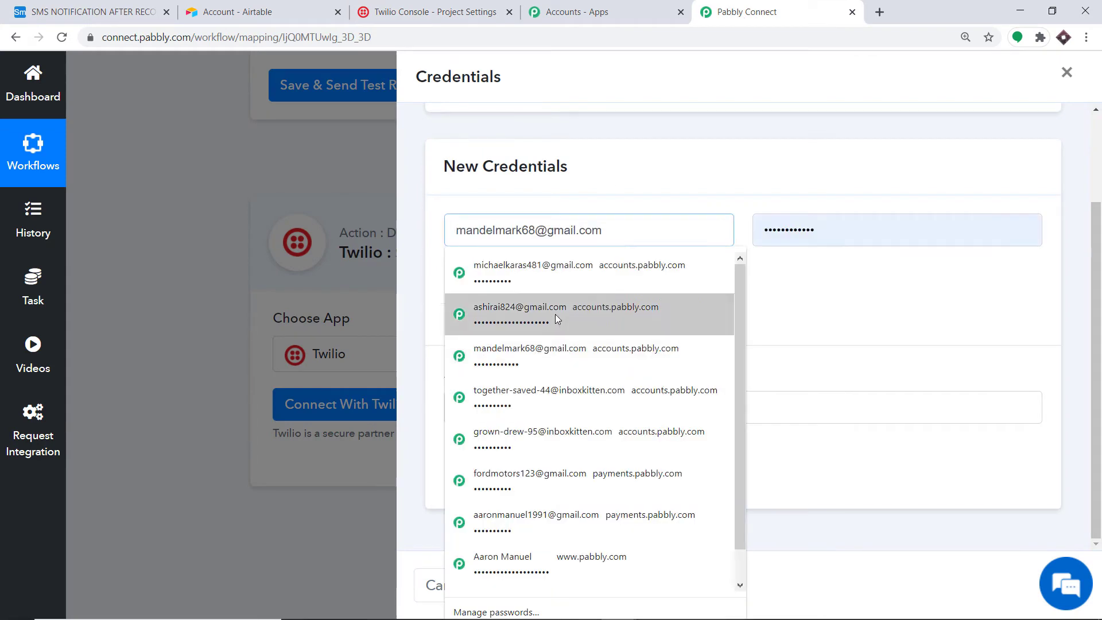
click(612, 173)
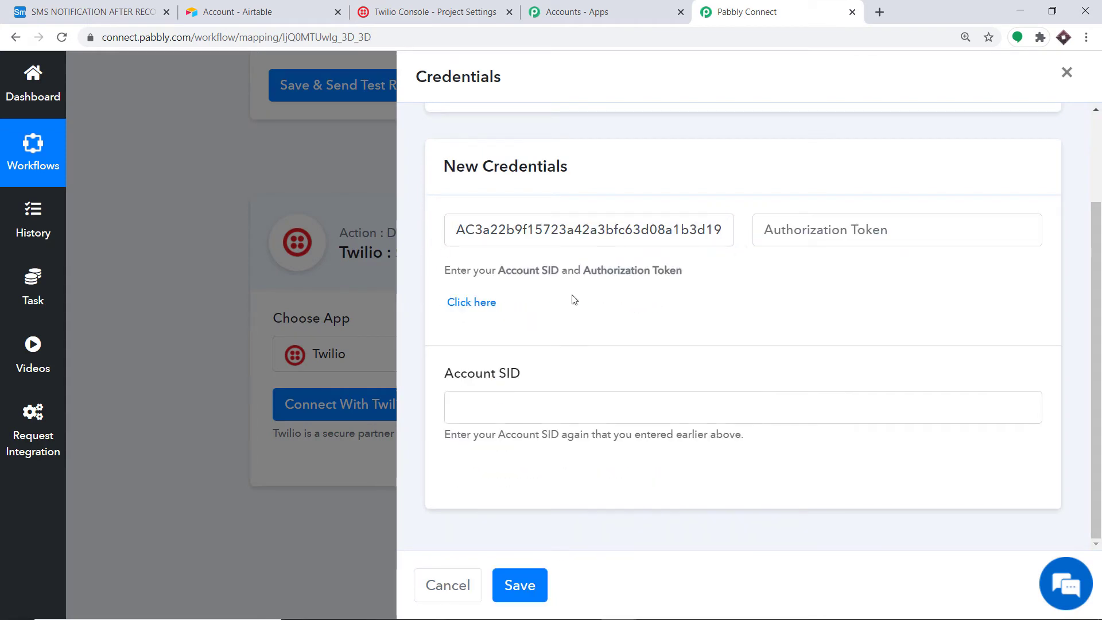
click(460, 406)
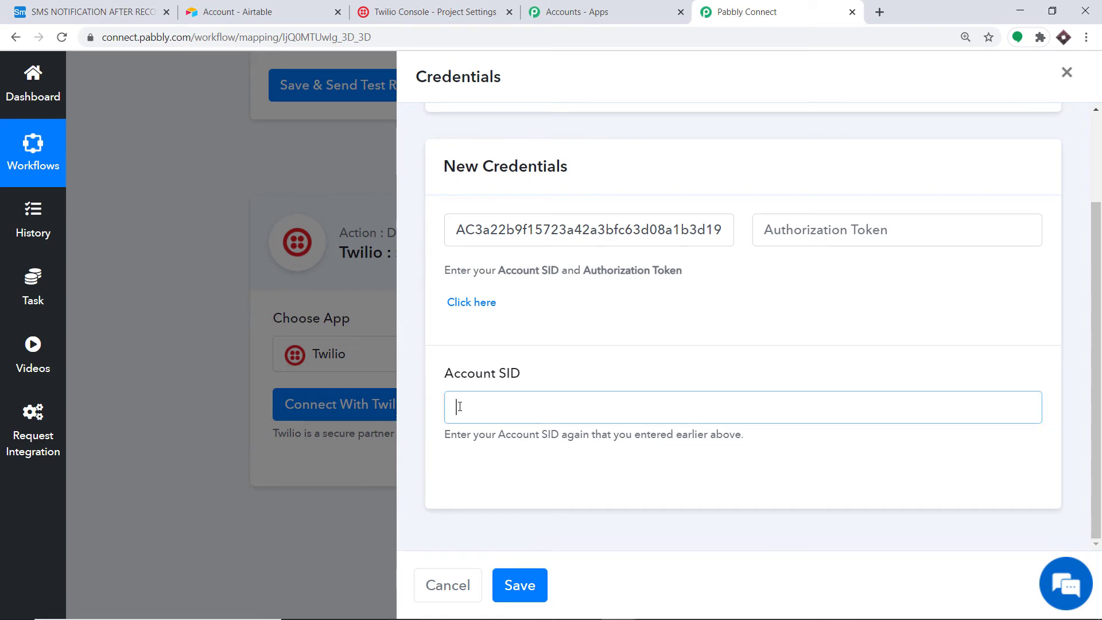
right_click(460, 407)
click(514, 293)
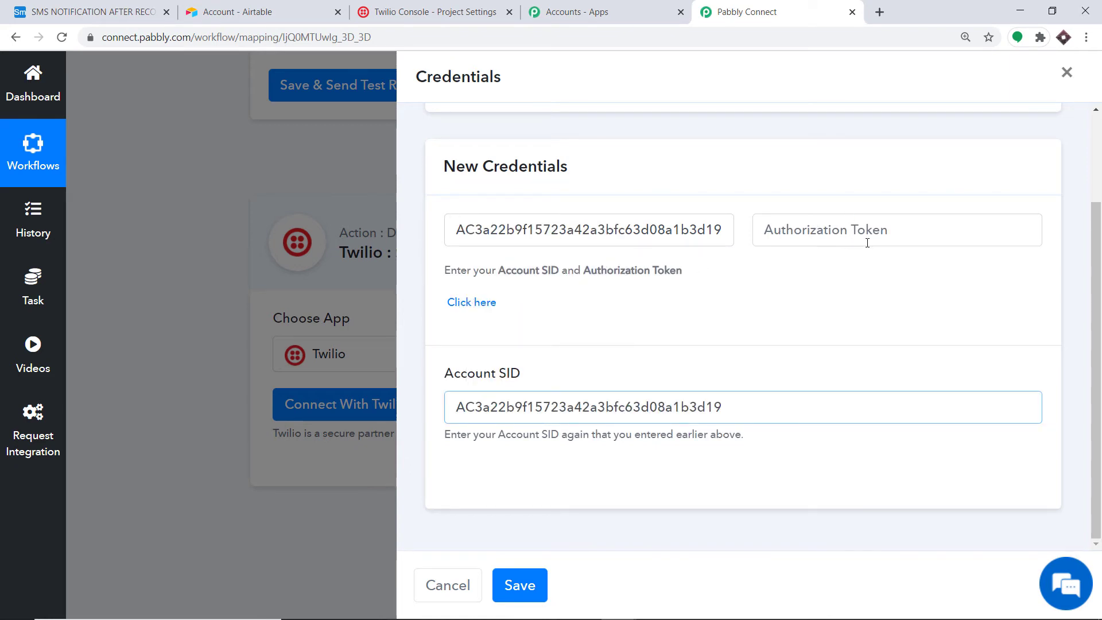
click(422, 6)
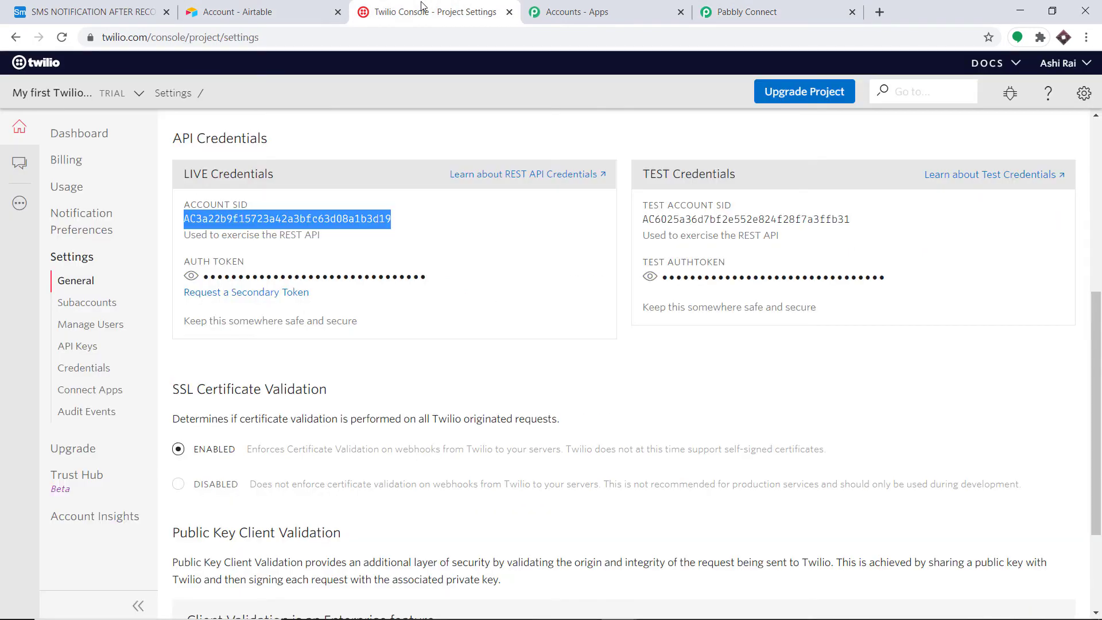
Step: Reveal and copy the live Auth Token, then go back to the Pabbly credentials form
click(191, 276)
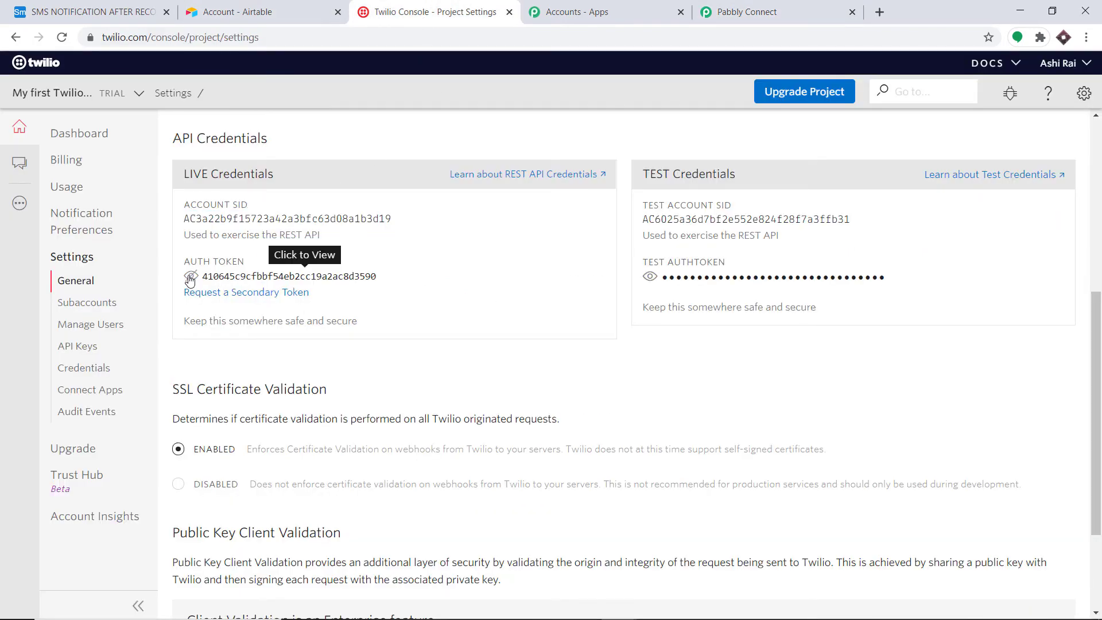
drag(229, 276, 201, 276)
right_click(204, 282)
click(216, 291)
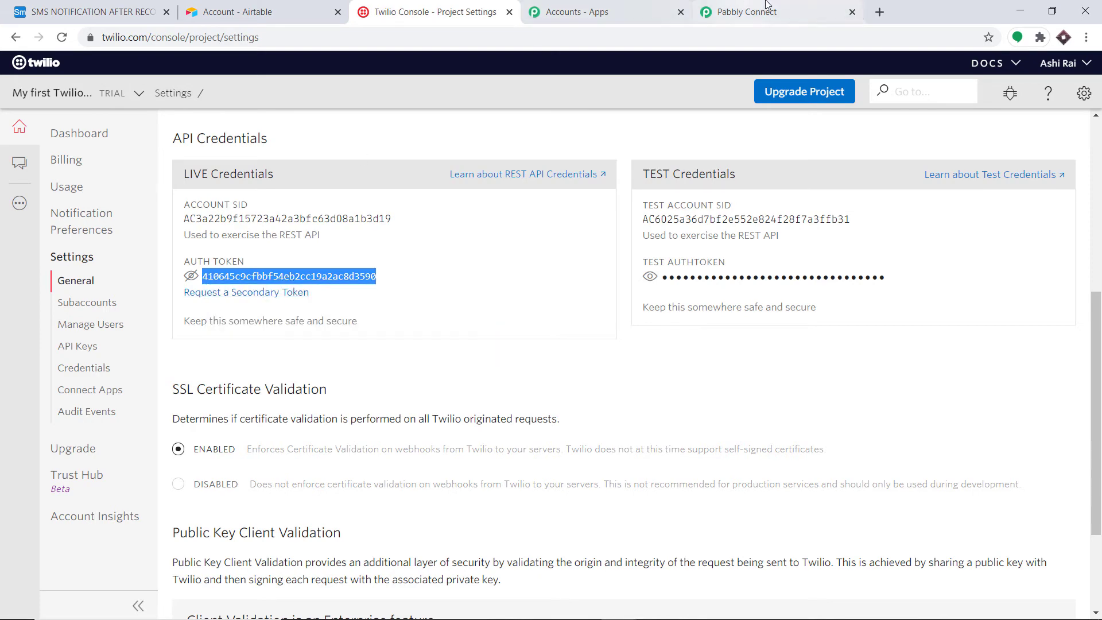
click(746, 12)
right_click(779, 225)
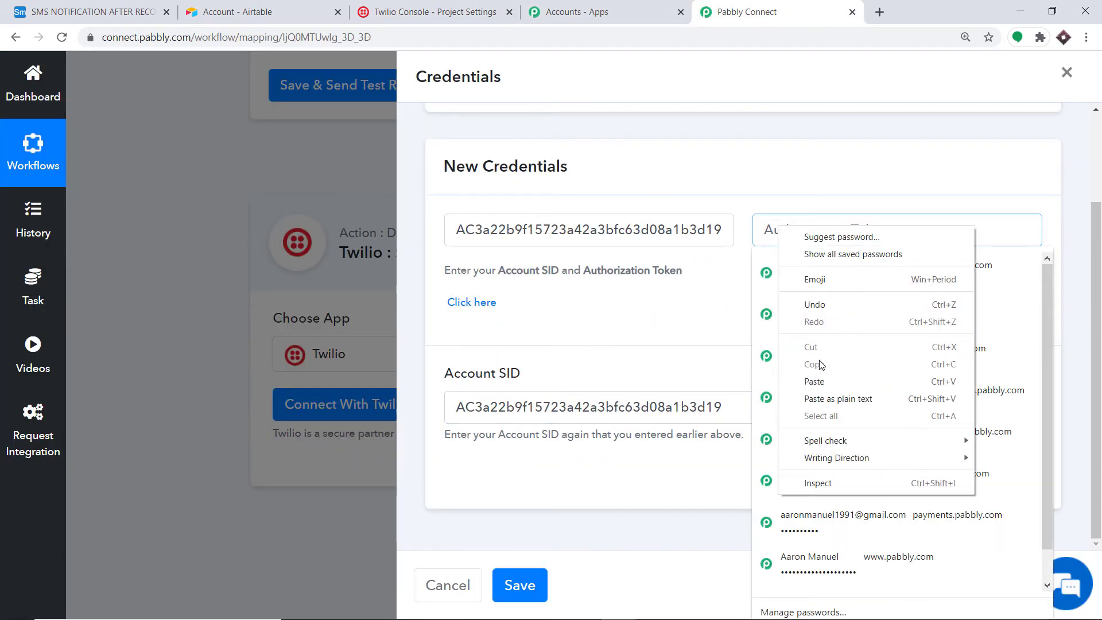
Step: Paste the Auth Token into Authorization Token and save the Twilio connection
click(817, 381)
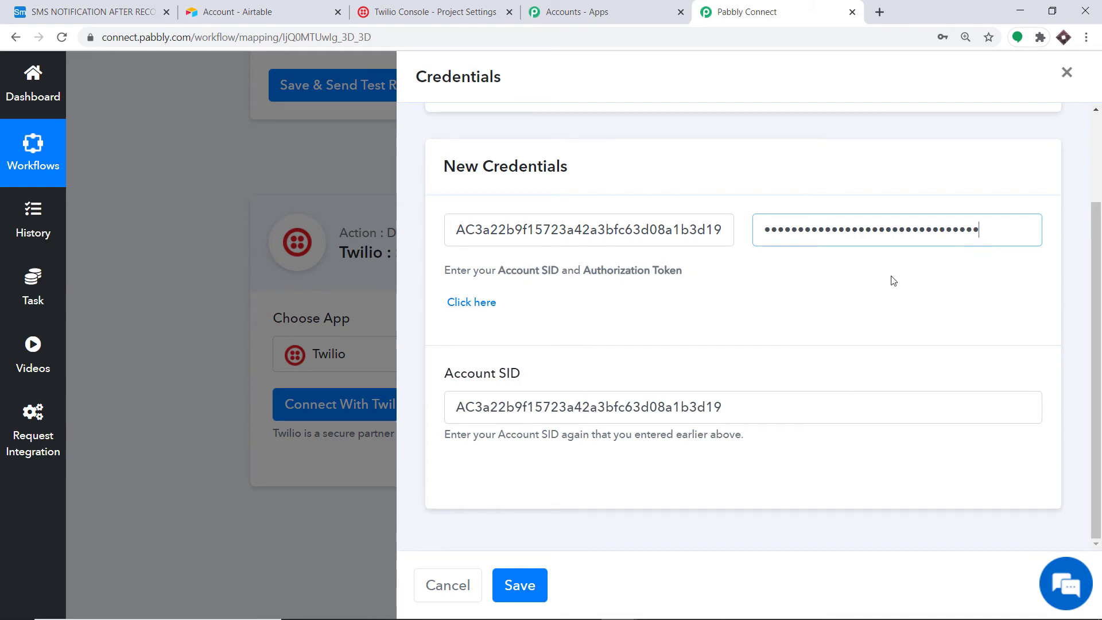
click(519, 586)
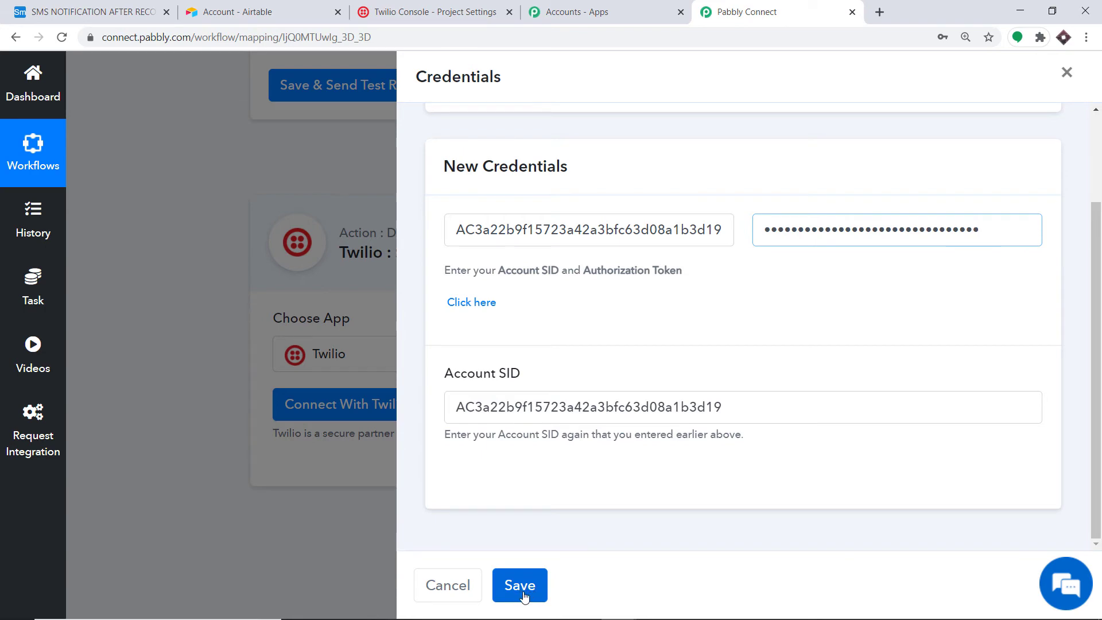
scroll(717, 293, down, 5)
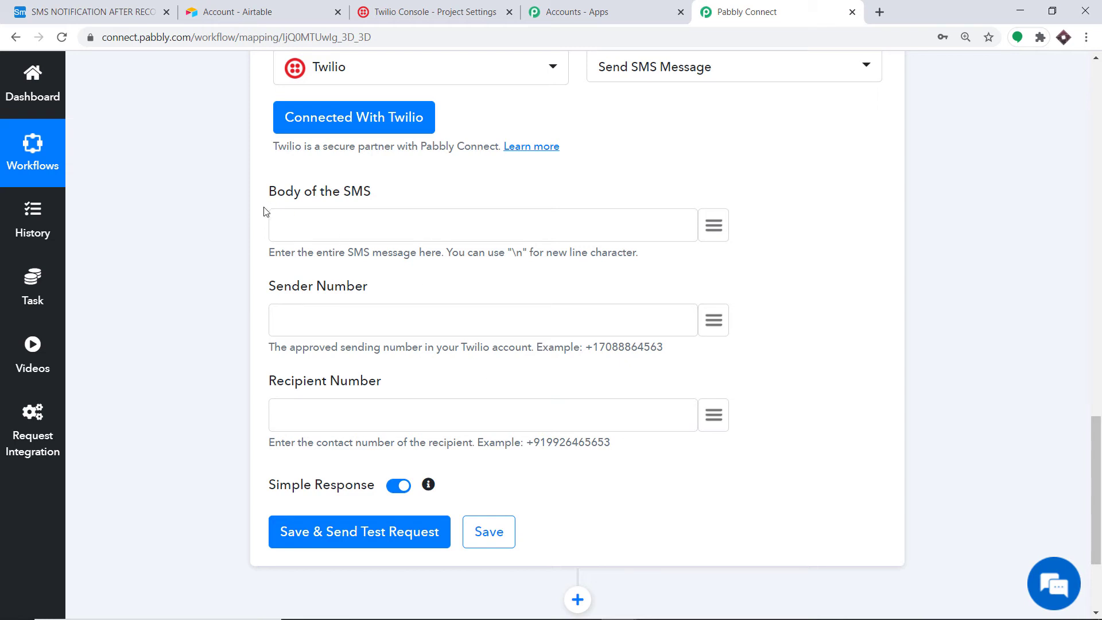
Step: Start the SMS body with 'You Mr/Ms' followed by the record's Name and LAST NAME
click(295, 227)
text(Thank)
key(BackSpace)
key(BackSpace)
key(BackSpace)
key(BackSpace)
key(BackSpace)
text(You Mr/Ms)
click(713, 224)
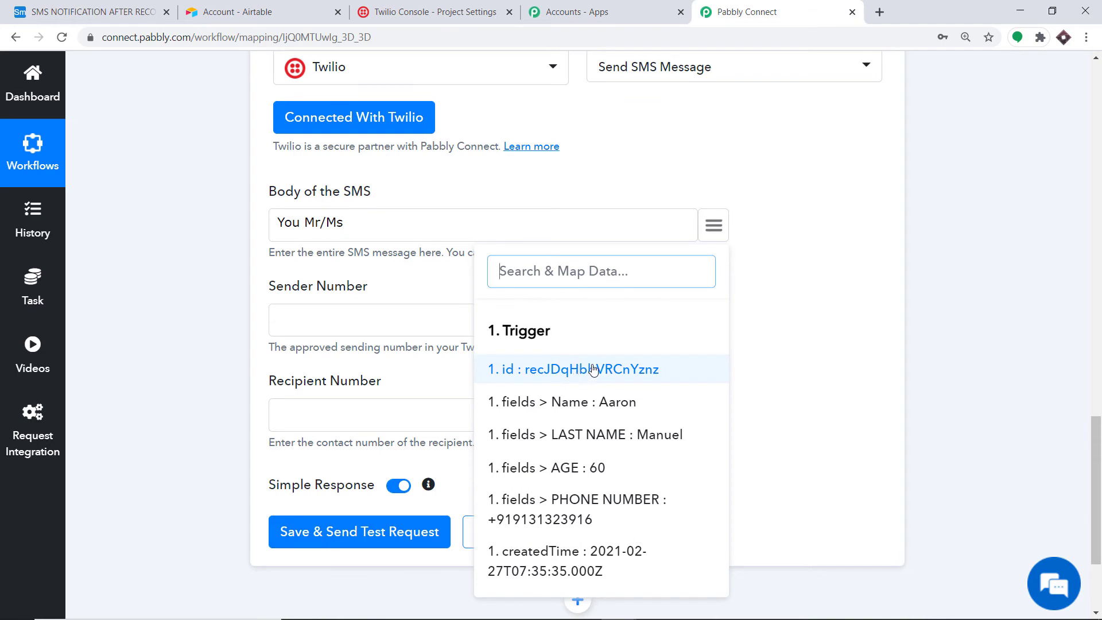
click(586, 415)
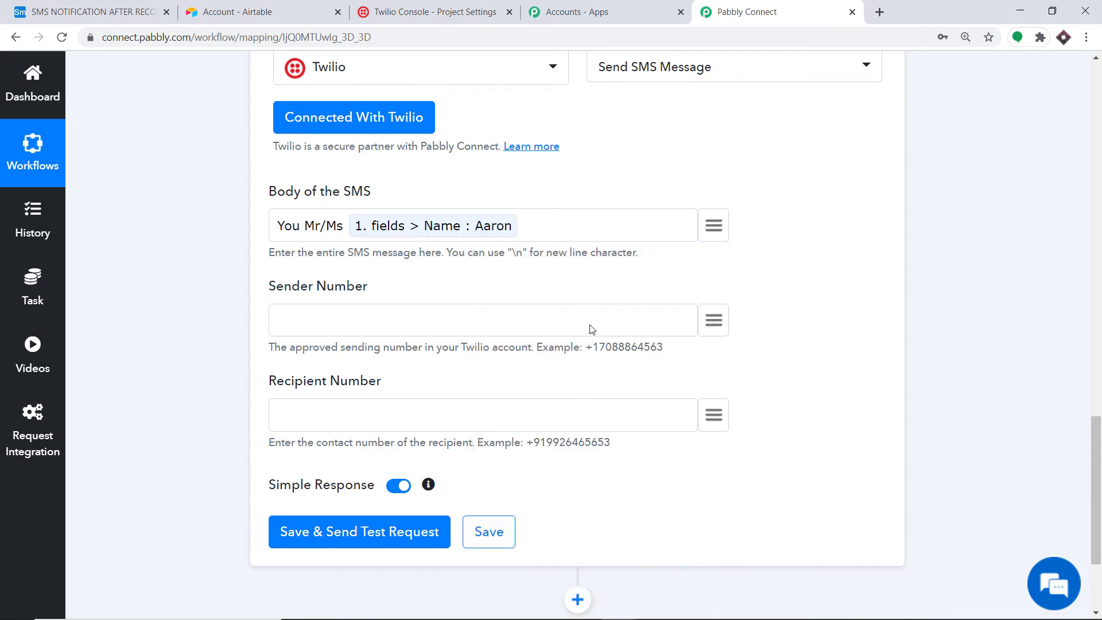
click(714, 225)
click(617, 435)
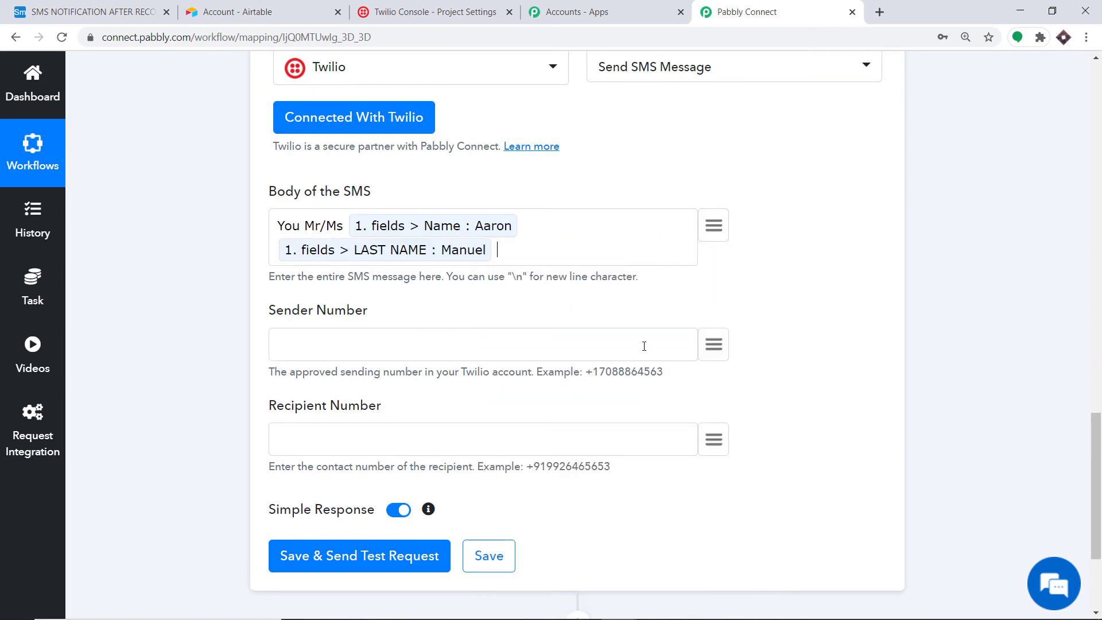
Step: Append 'of age', the AGE field, and 'has been added as a record in my database'
text(has bee)
key(BackSpace)
key(BackSpace)
key(BackSpace)
key(BackSpace)
key(BackSpace)
key(BackSpace)
key(BackSpace)
text(of age)
click(713, 225)
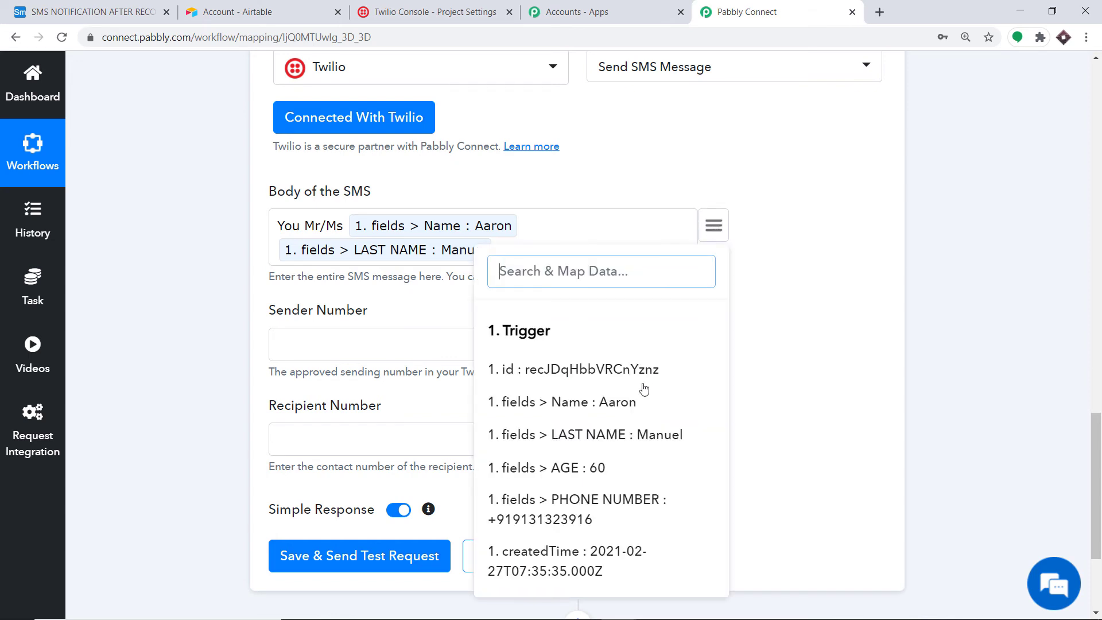
click(612, 477)
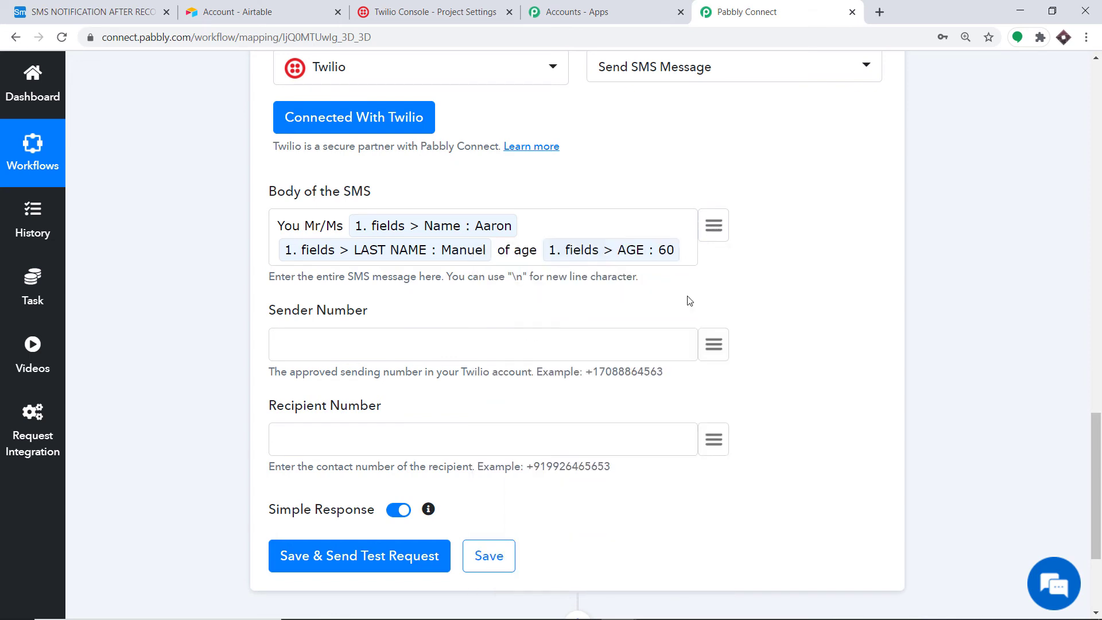
text(has been)
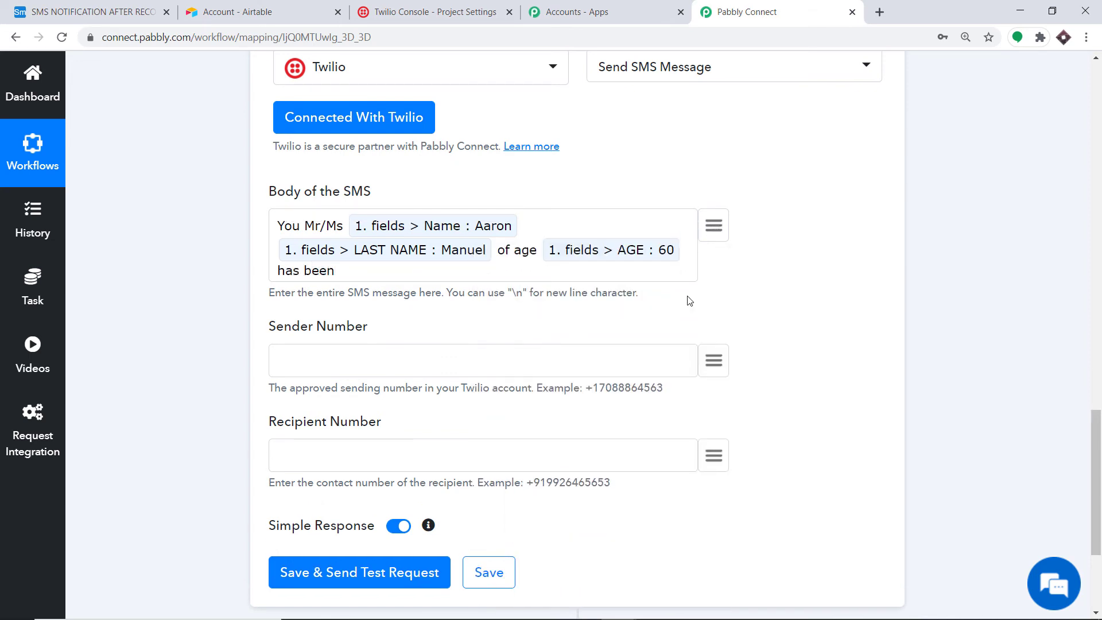
text( added as a record in )
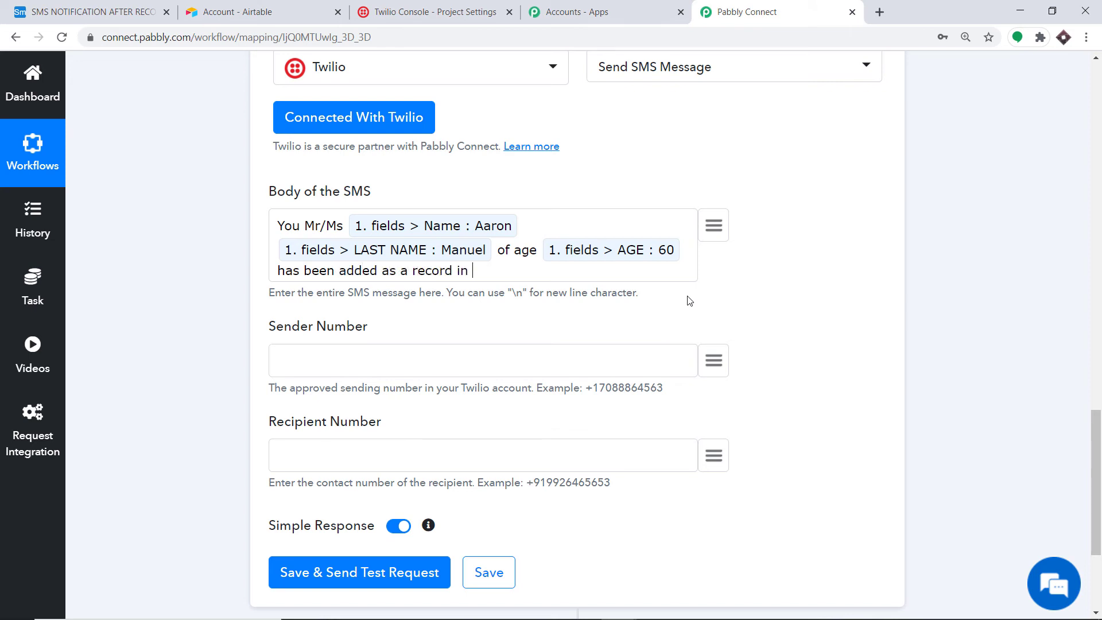
text(my database)
scroll(332, 333, down, 1)
click(297, 288)
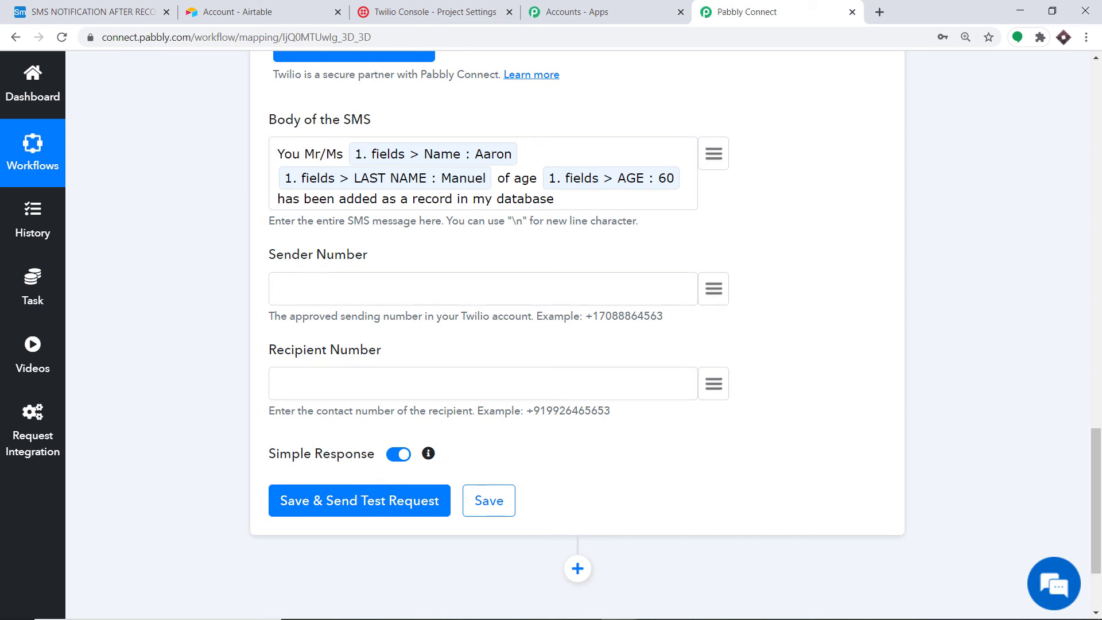
Step: Paste the Twilio sending number as Sender Number and map Recipient Number to PHONE NUMBER
key(ctrl+v)
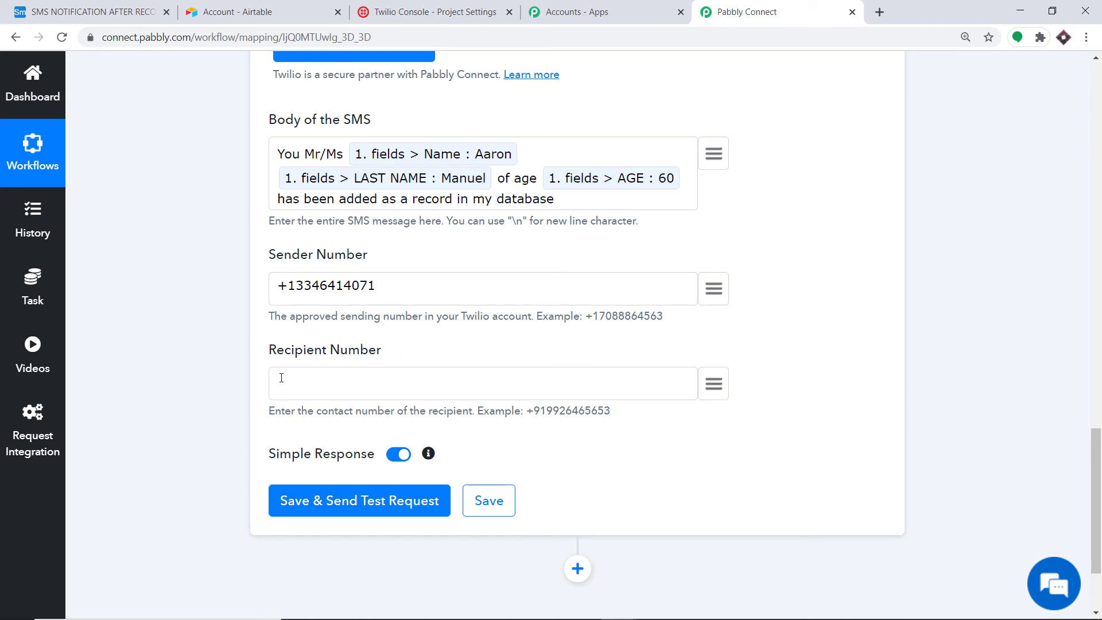
click(713, 383)
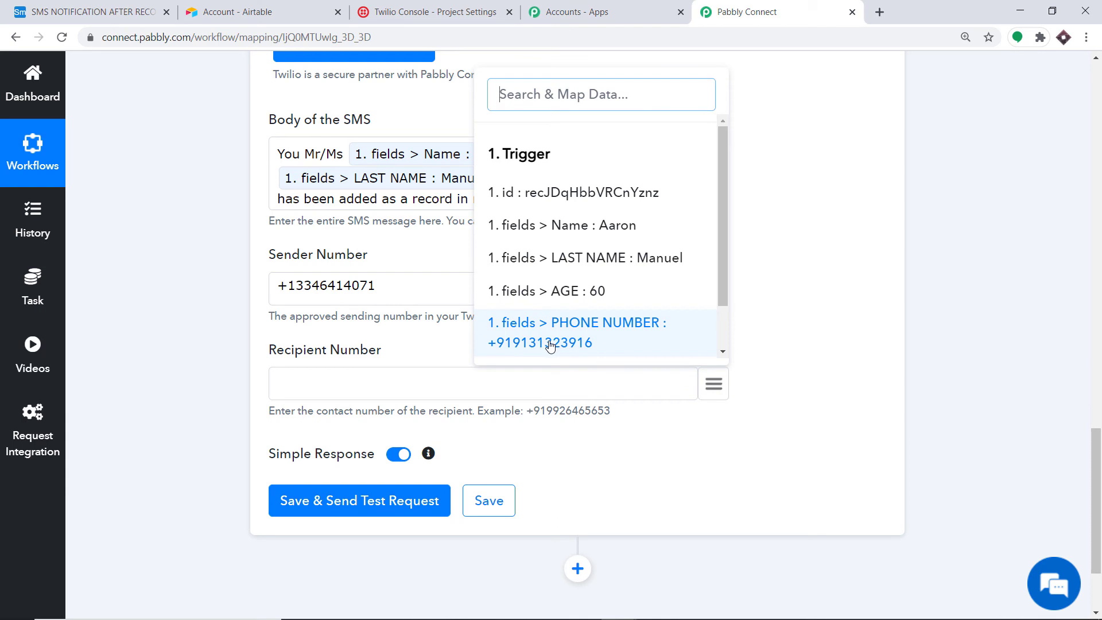
click(609, 348)
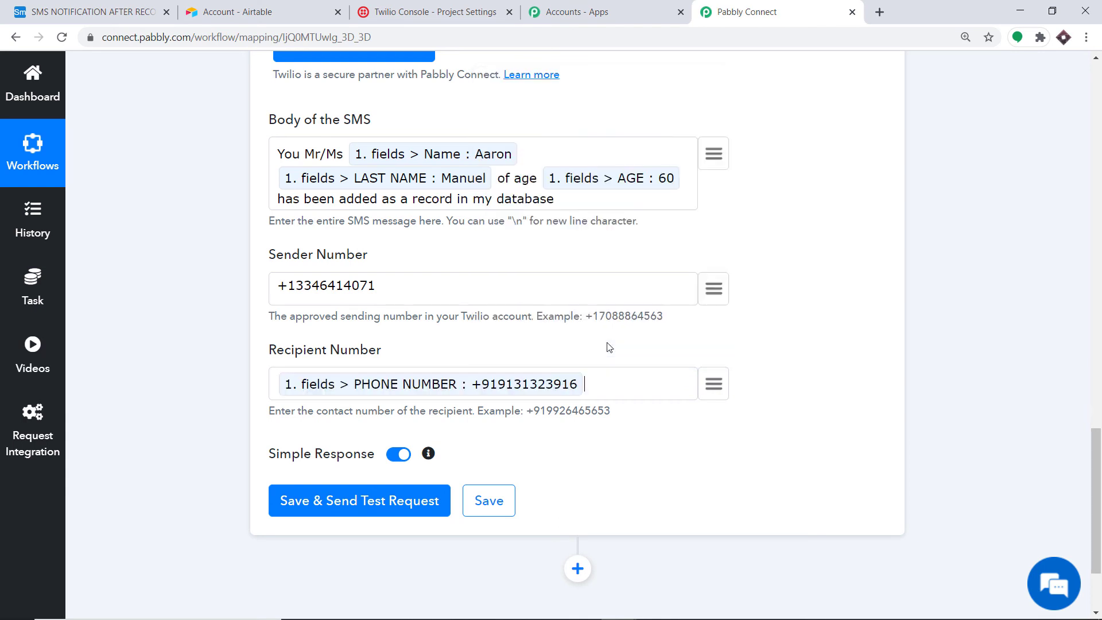
scroll(479, 237, down, 2)
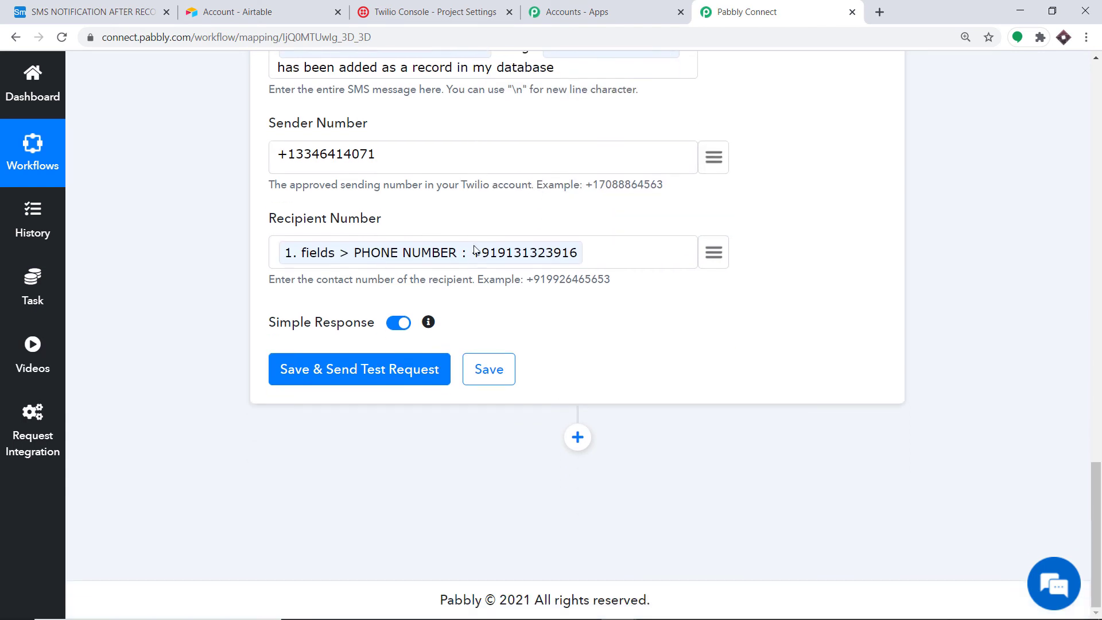
Step: Save and send a test SMS, getting a successful Twilio response with a message sid
click(358, 376)
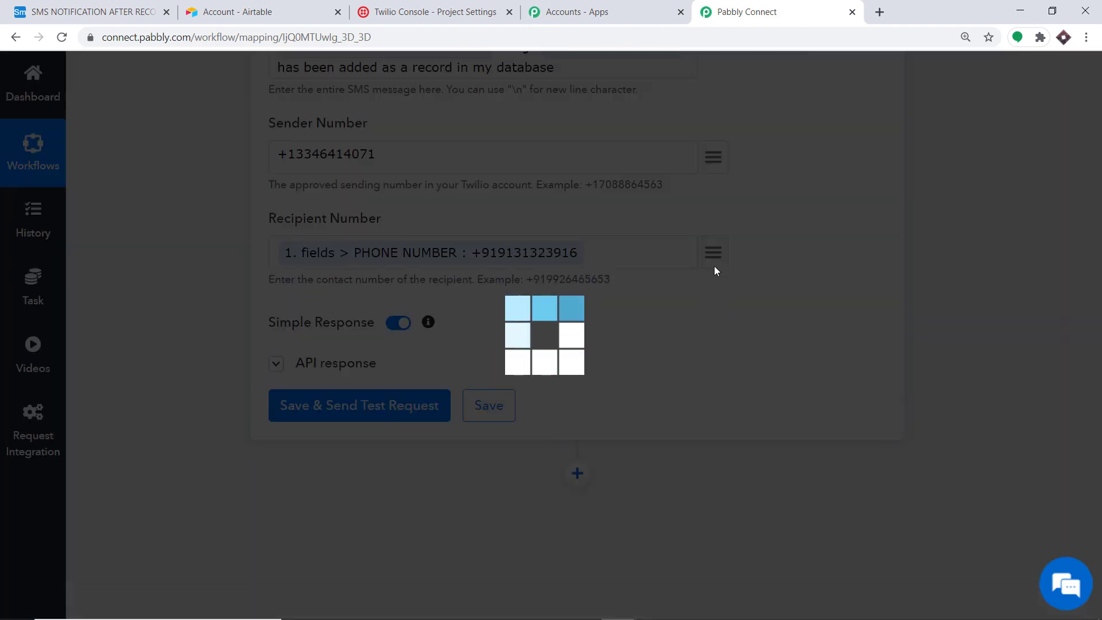
scroll(654, 261, down, 6)
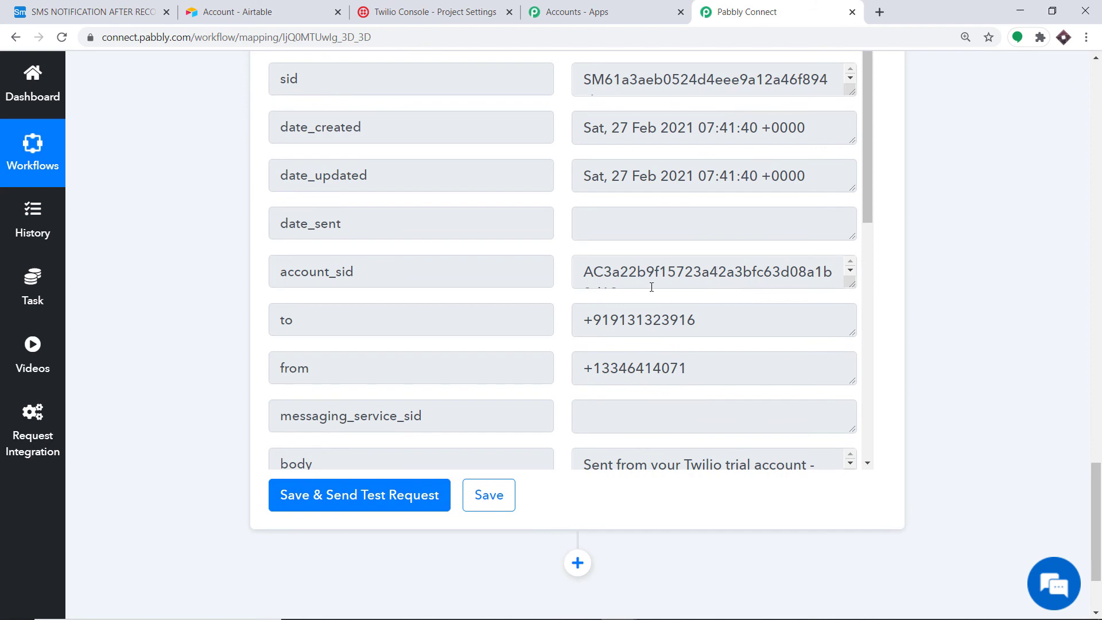
scroll(674, 264, up, 7)
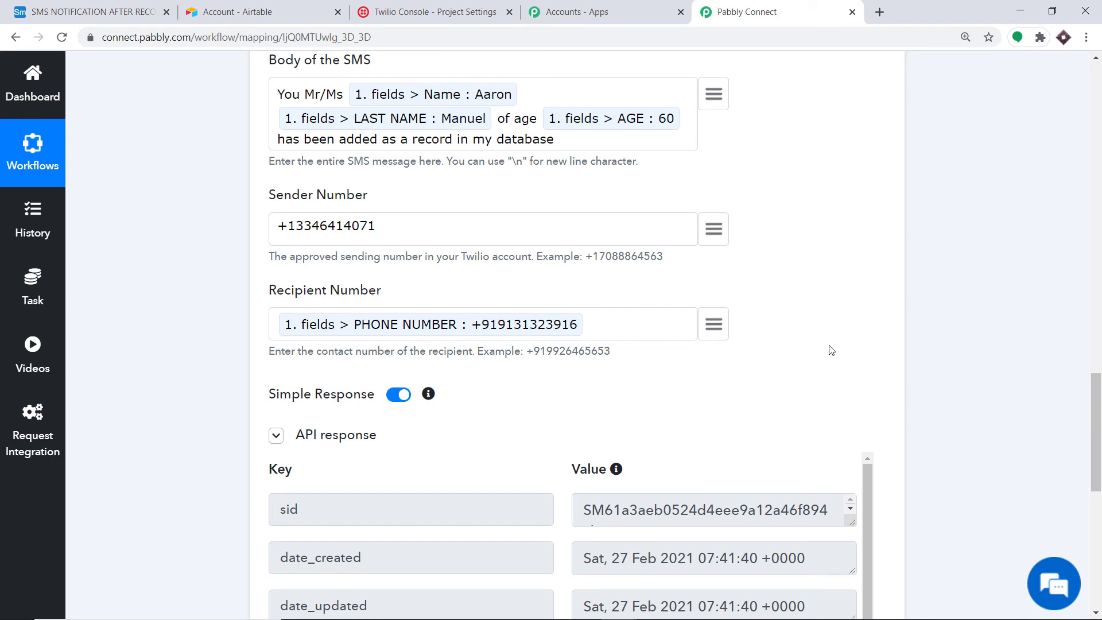
scroll(1032, 362, up, 8)
Step: Collapse the Twilio action and Airtable trigger steps
click(406, 340)
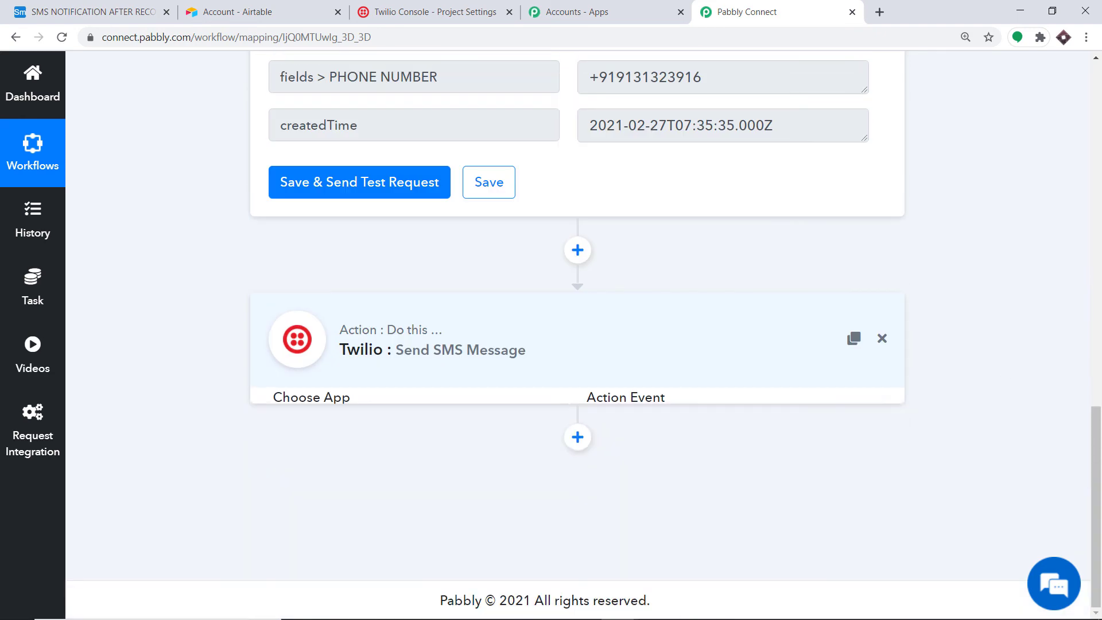
click(1096, 312)
drag(1096, 313, 1096, 204)
click(537, 166)
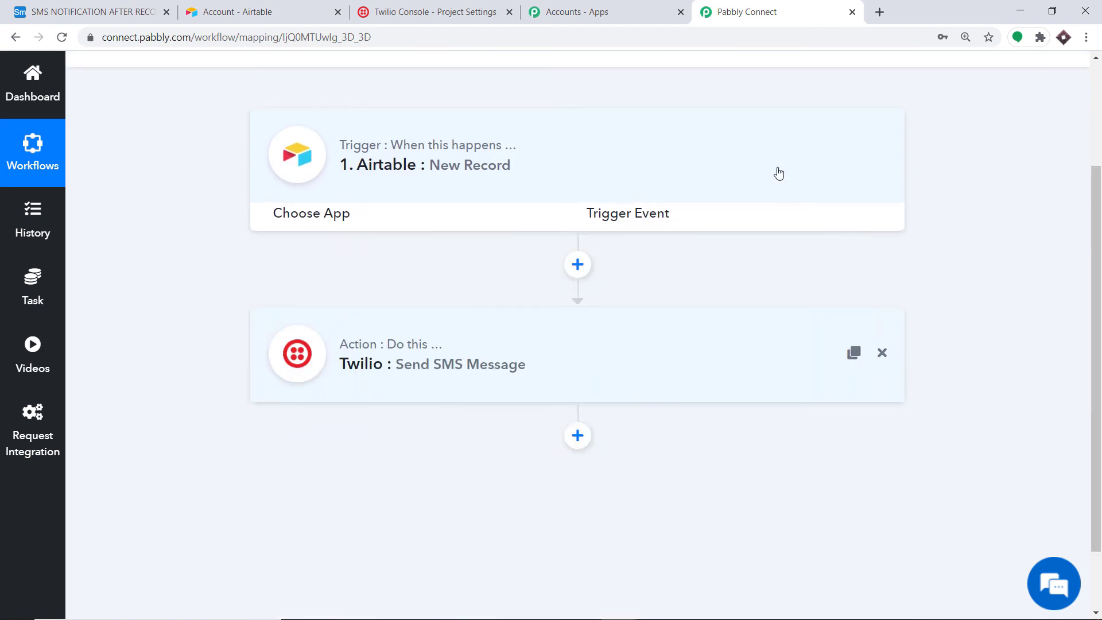
Step: Confirm the workflow is ON and switch to the Airtable SMS NOTIFICATION AFTER RECORDS table
drag(1100, 245, 1101, 206)
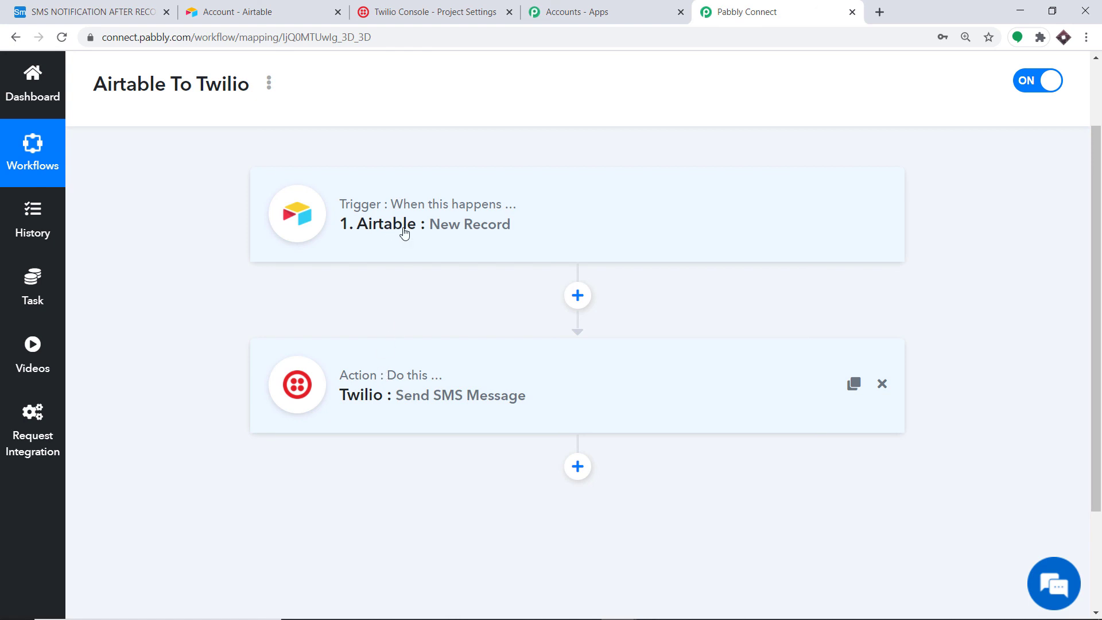
click(95, 8)
Step: Add a second Airtable record with a first name, last name, age 34, and the start of a phone number
click(269, 200)
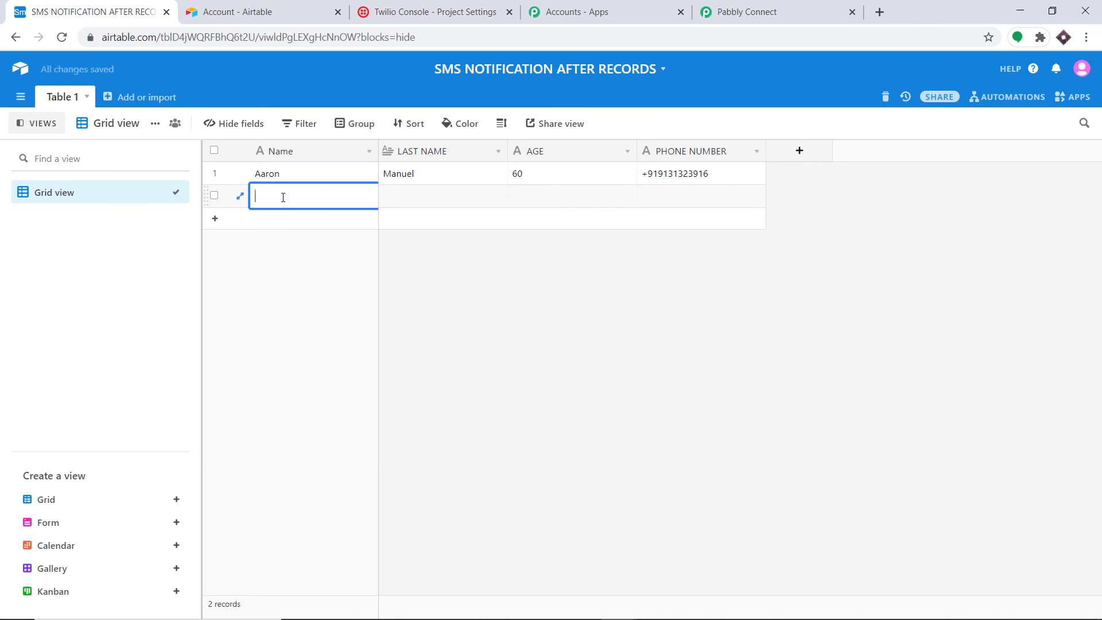
click(409, 199)
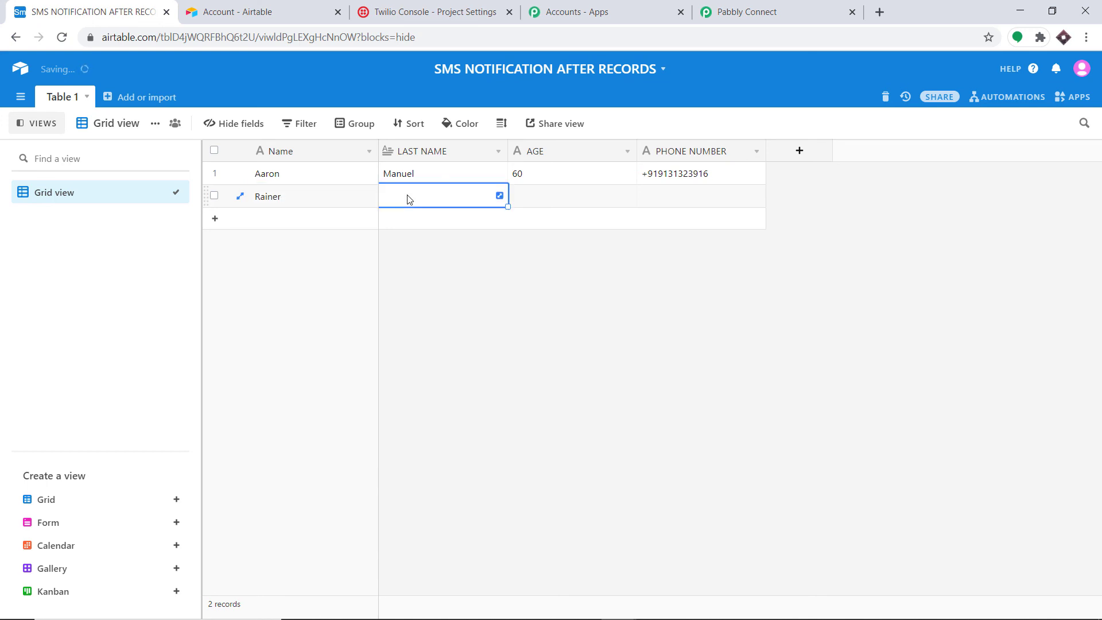
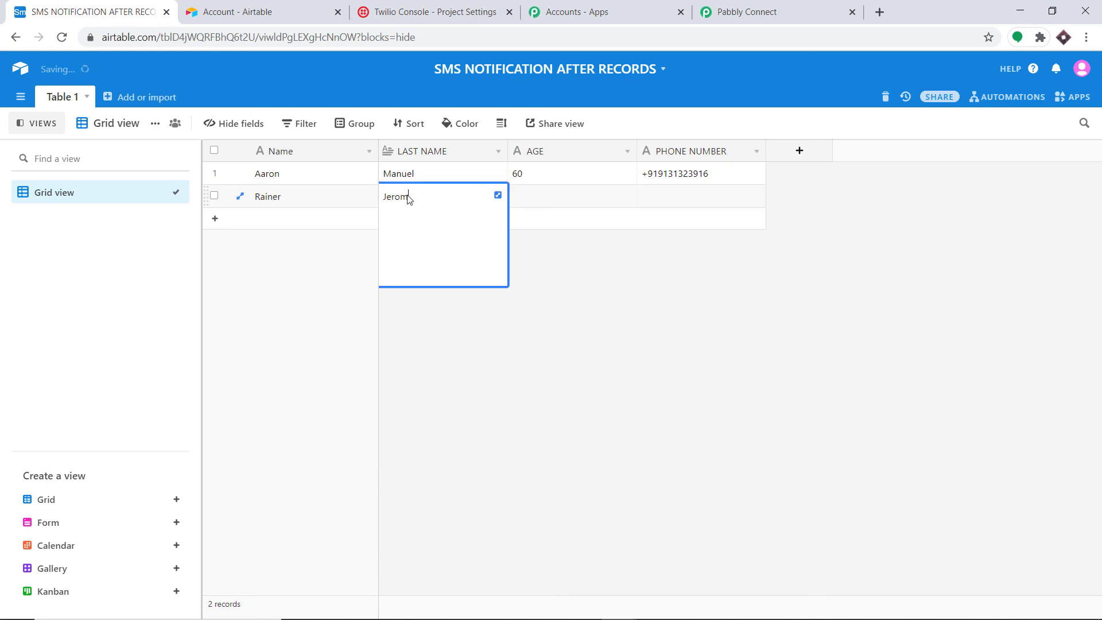
click(521, 203)
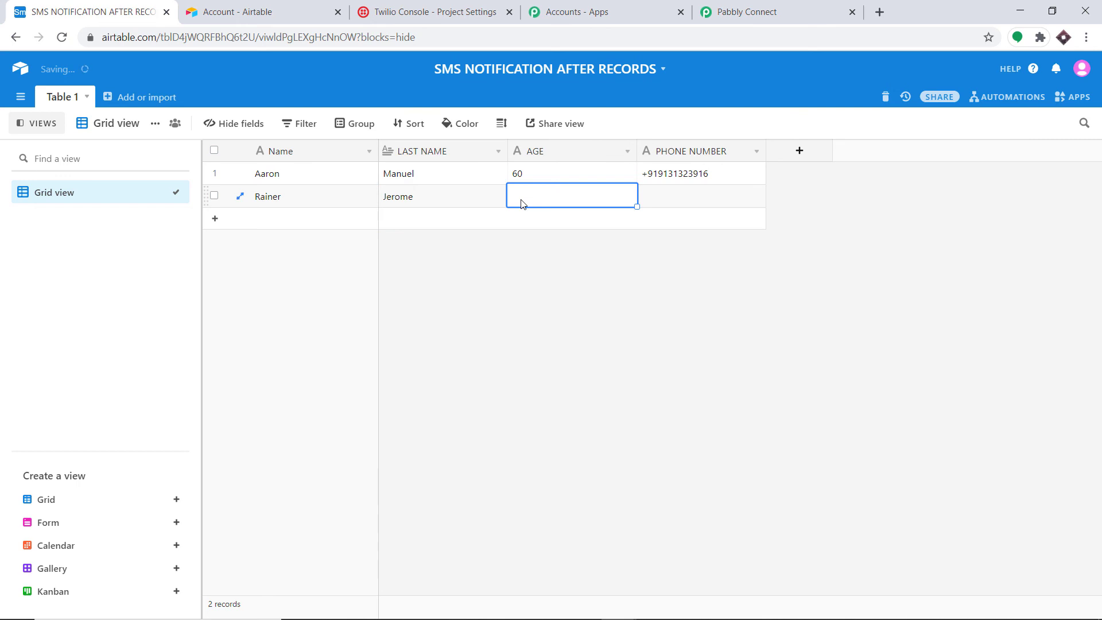
text(34)
click(658, 207)
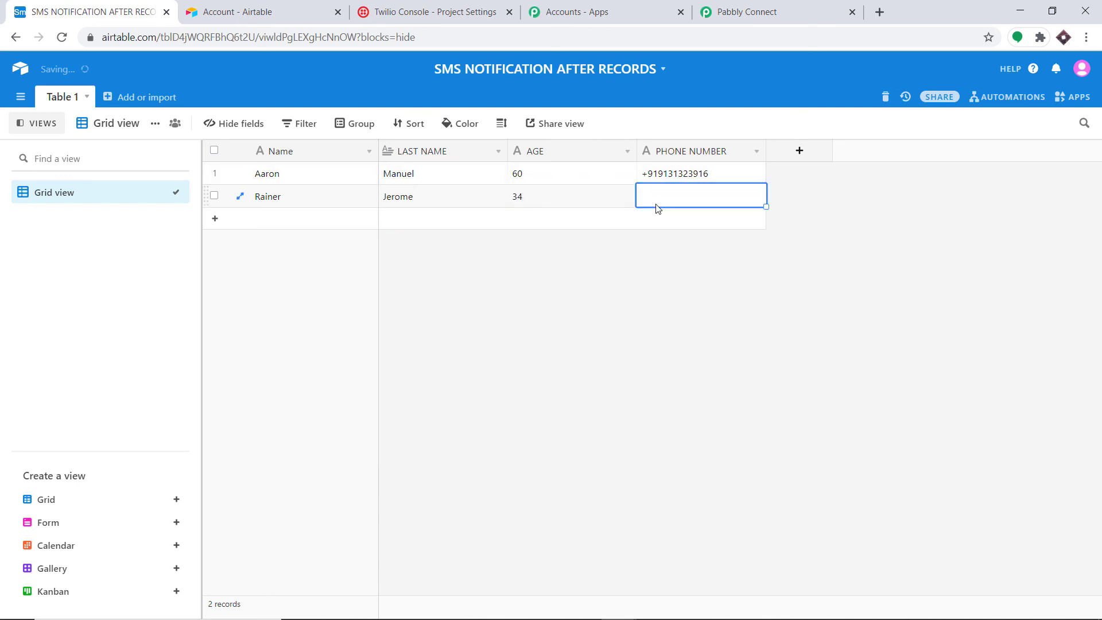
text(+)
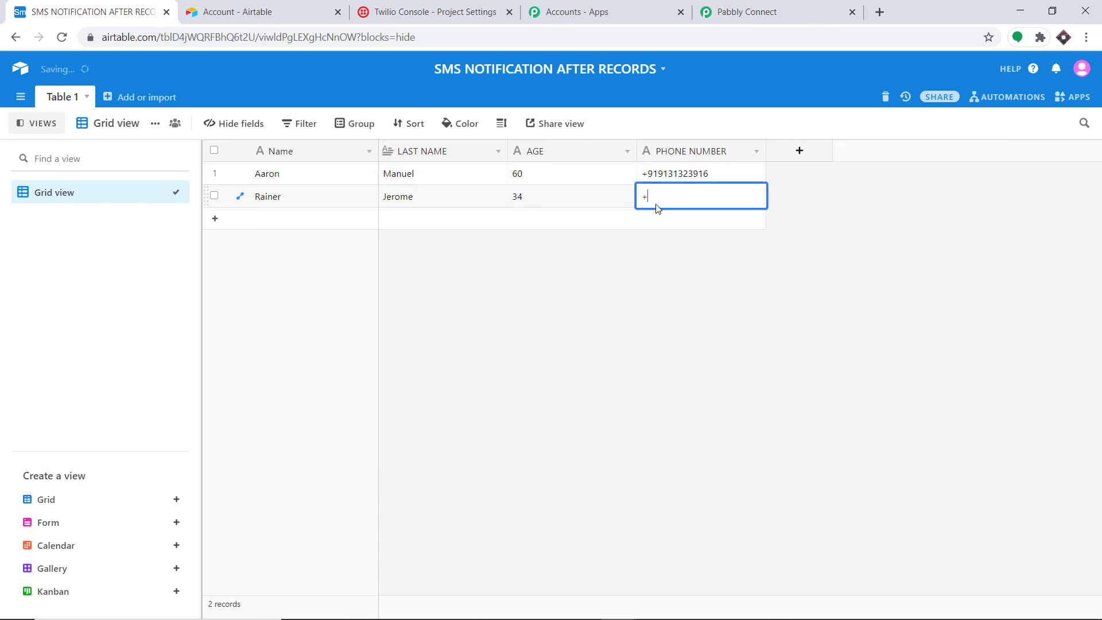